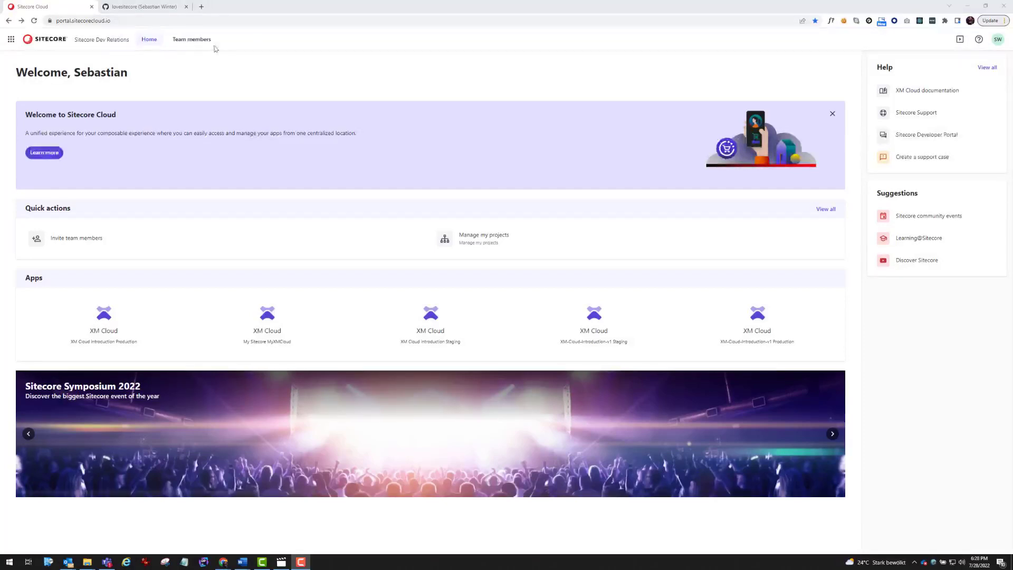
Start a team-member invitation for the new member's e-mail address with User organization access
{"action": "left_click", "coordinate": [195, 42]}
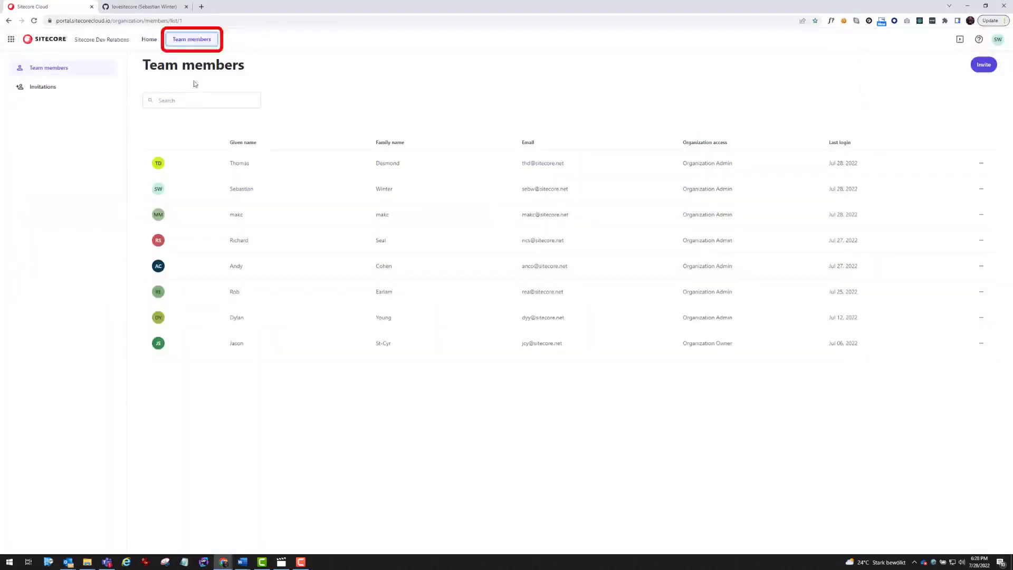
{"action": "left_click", "coordinate": [983, 64]}
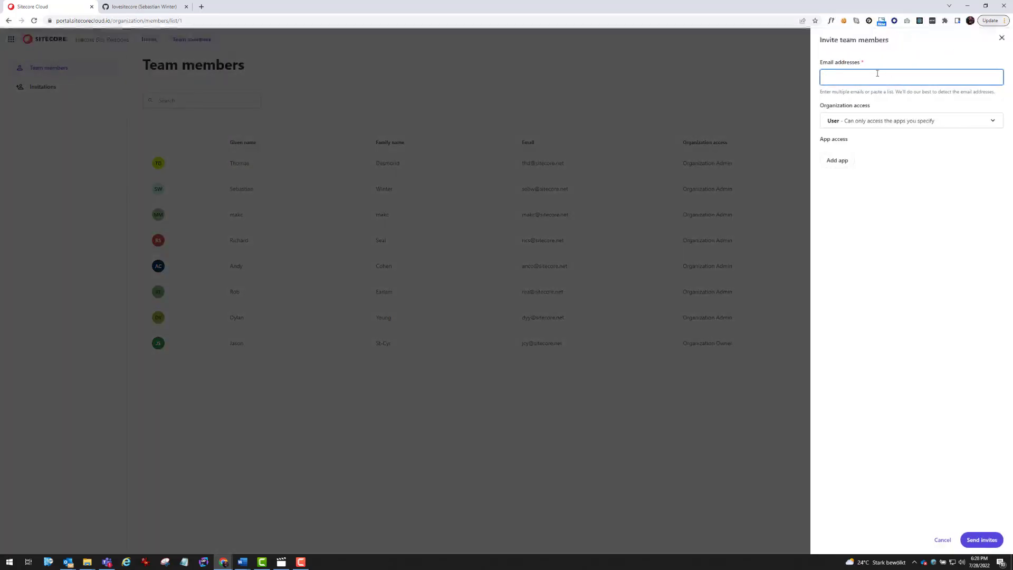
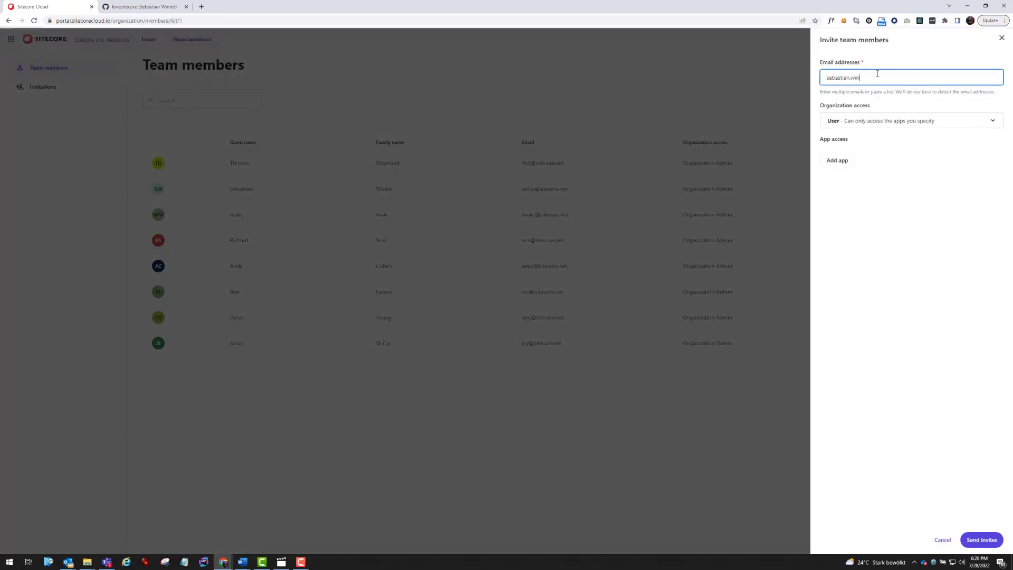
{"action": "left_click", "coordinate": [857, 120]}
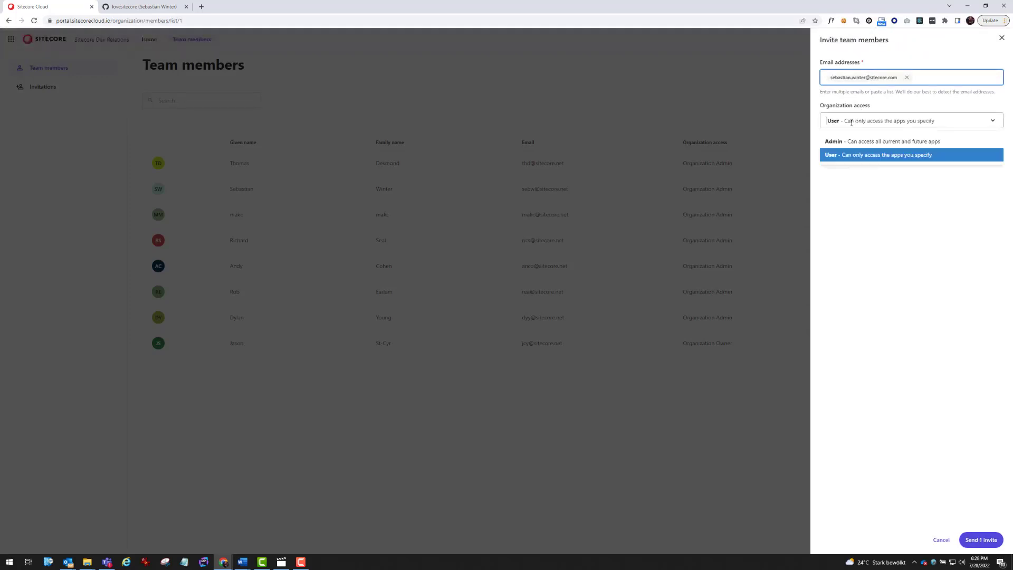
{"action": "left_click", "coordinate": [844, 155]}
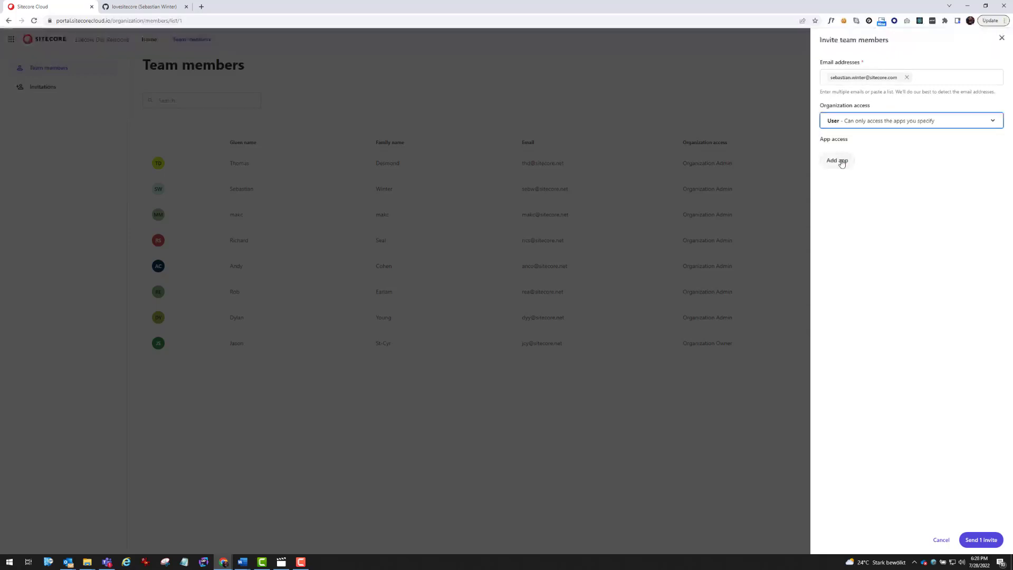
Try adding XM Cloud app access, reviewing its role and environment options
{"action": "left_click", "coordinate": [843, 157]}
{"action": "left_click", "coordinate": [977, 157]}
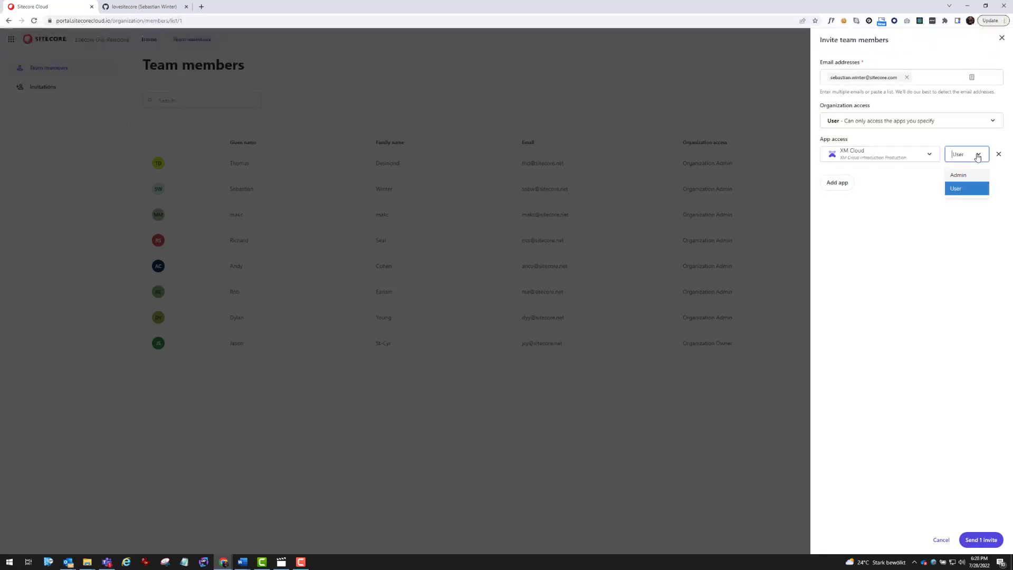
{"action": "left_click", "coordinate": [931, 155]}
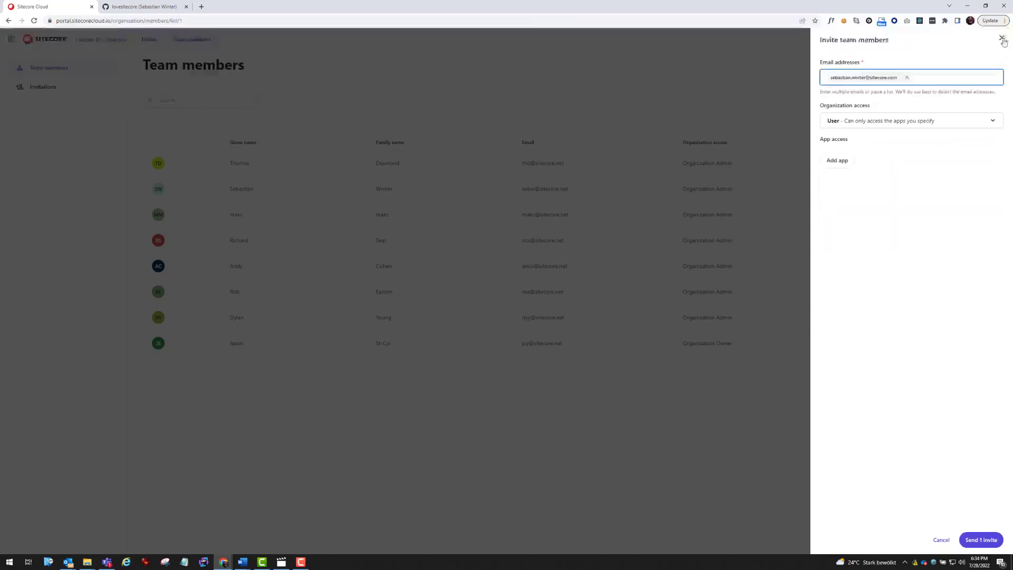
Discard the invitation, glance at Quick actions and Help, then open your account profile
{"action": "left_click", "coordinate": [1002, 39]}
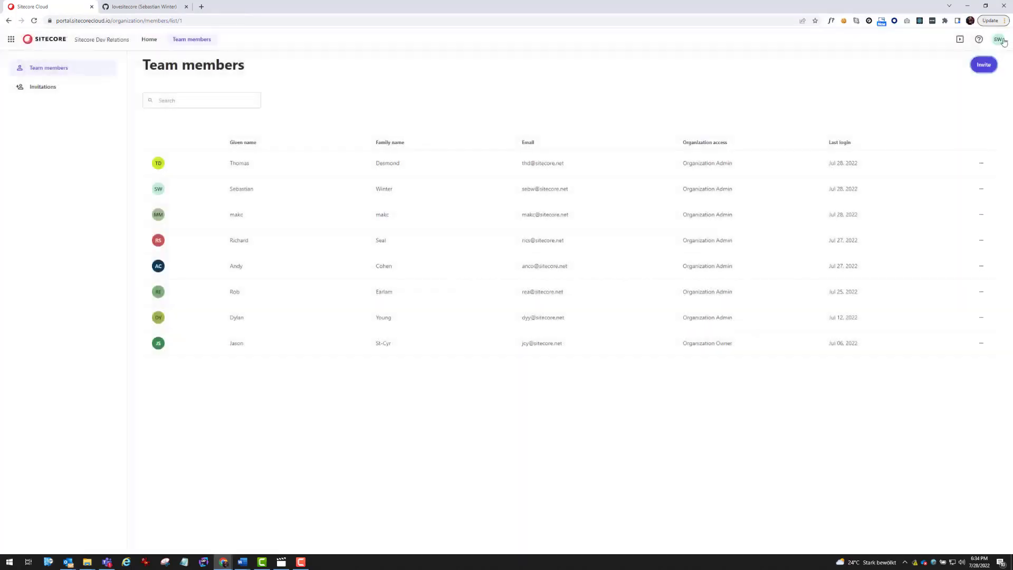
{"action": "left_click", "coordinate": [960, 41]}
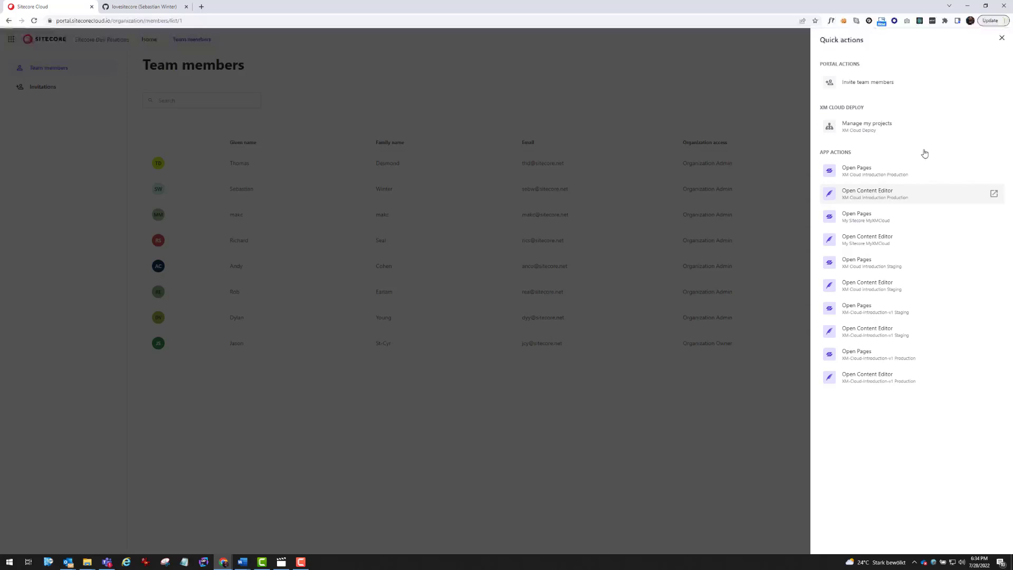
{"action": "left_click", "coordinate": [1002, 38]}
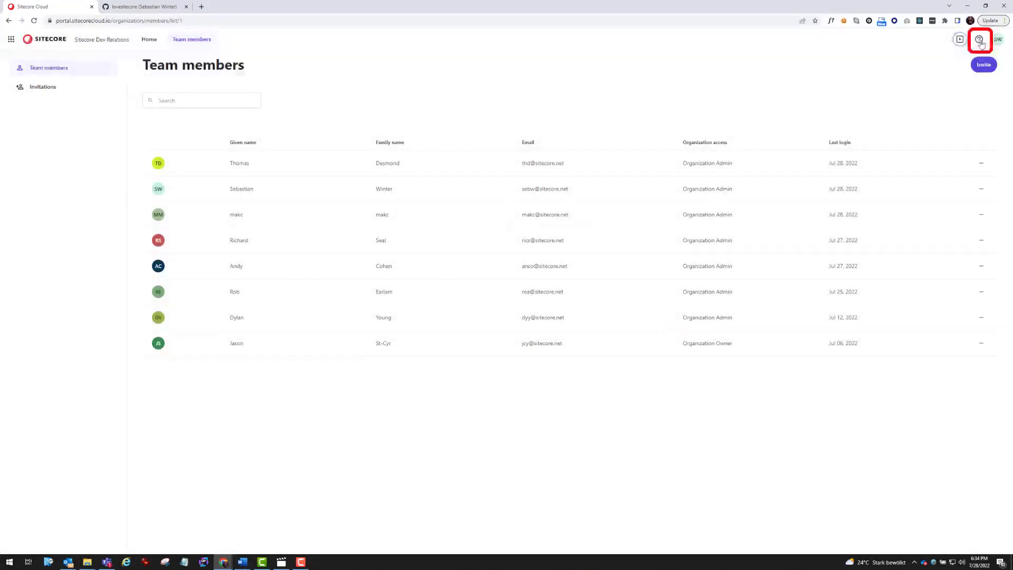
{"action": "left_click", "coordinate": [979, 42]}
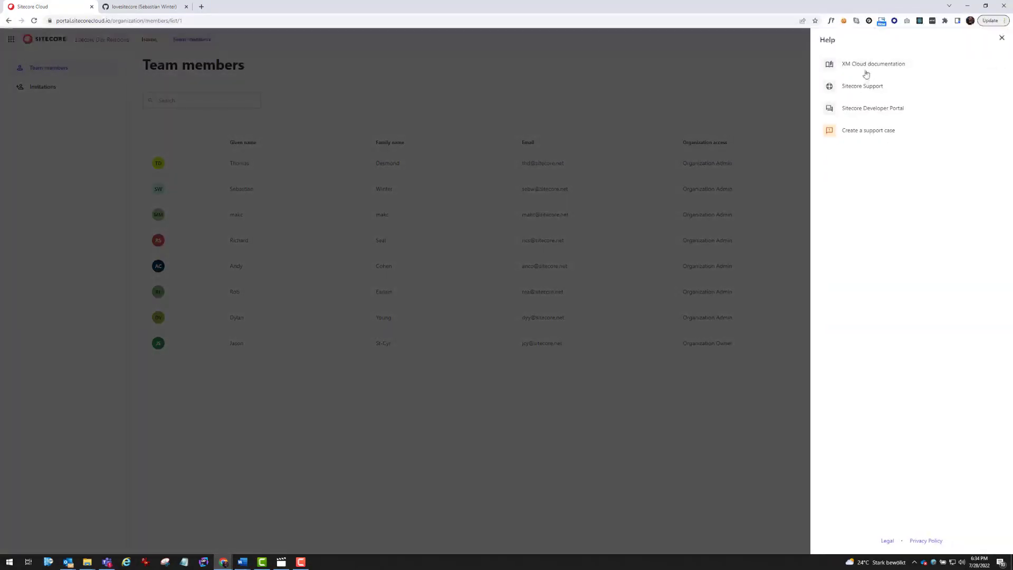
{"action": "left_click", "coordinate": [1001, 38]}
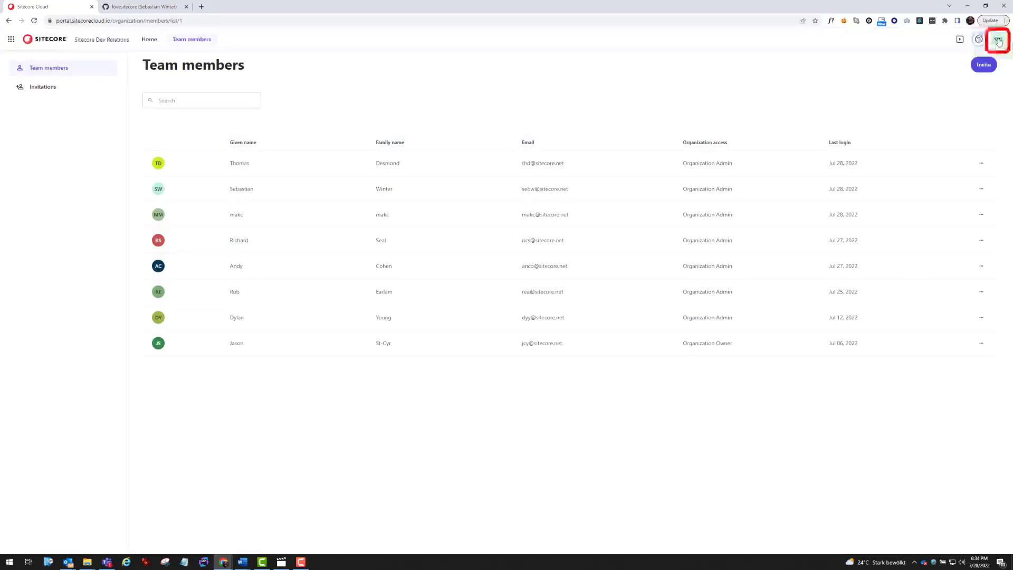
{"action": "left_click", "coordinate": [999, 42]}
{"action": "left_click", "coordinate": [957, 61]}
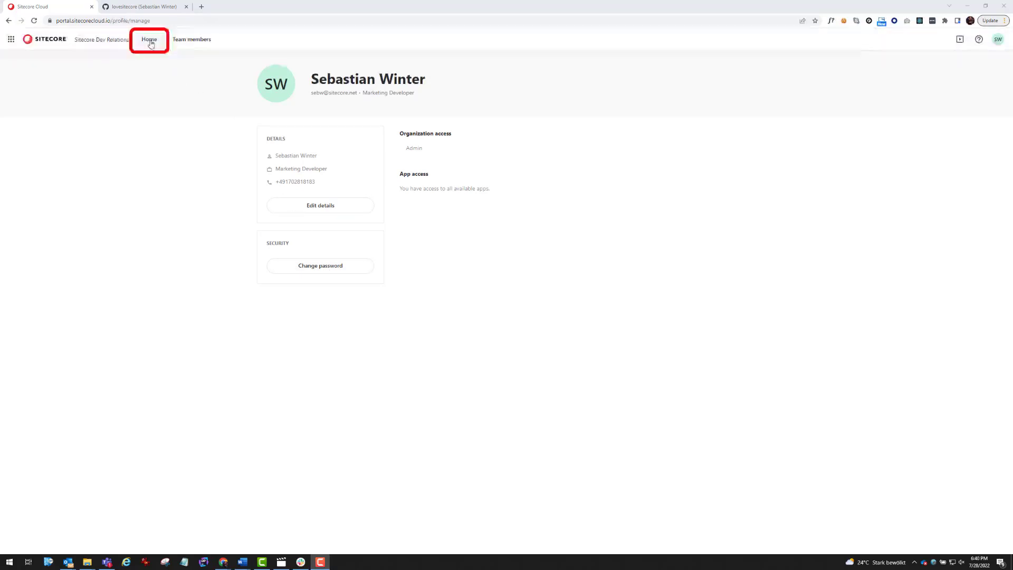
From Home, open the first XM Cloud environment in a new tab
{"action": "left_click", "coordinate": [149, 41]}
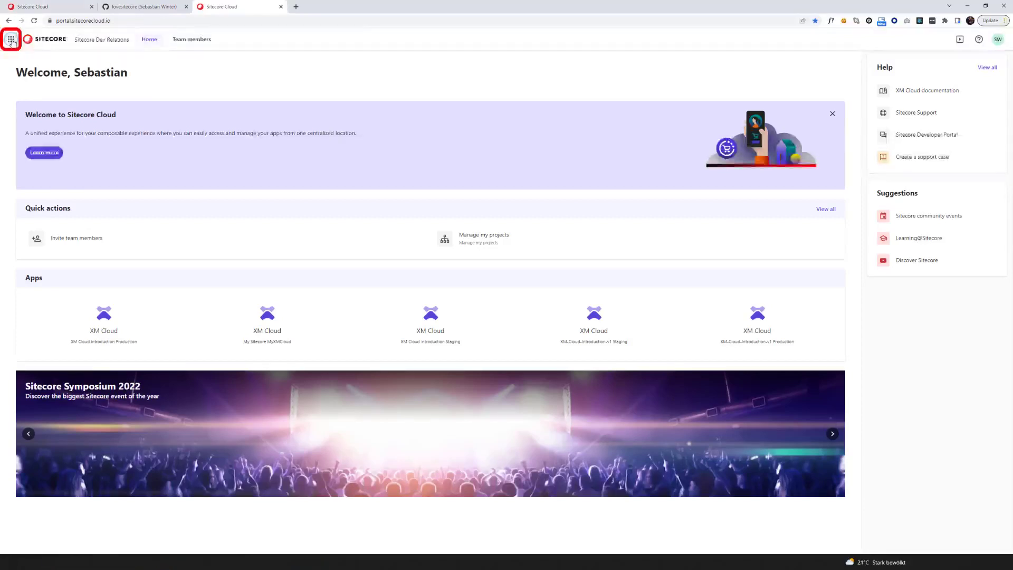
{"action": "left_click", "coordinate": [10, 39]}
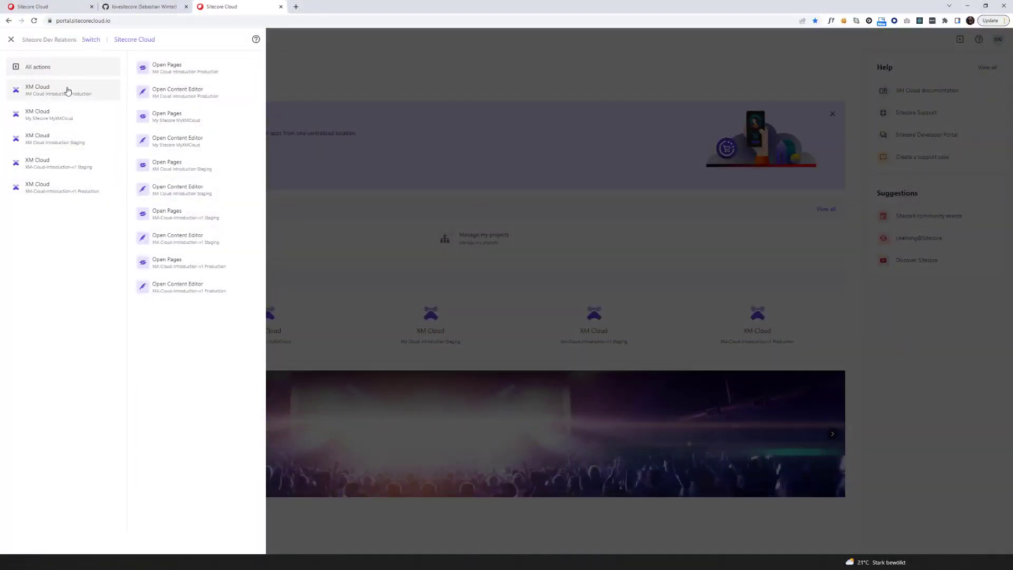
{"action": "left_click", "coordinate": [67, 90]}
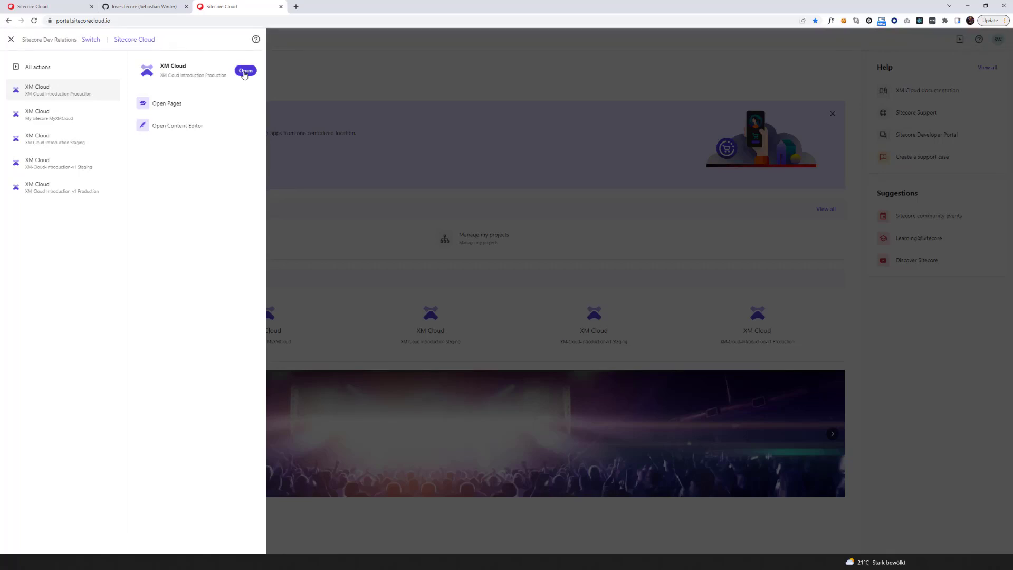
{"action": "left_click", "coordinate": [245, 72]}
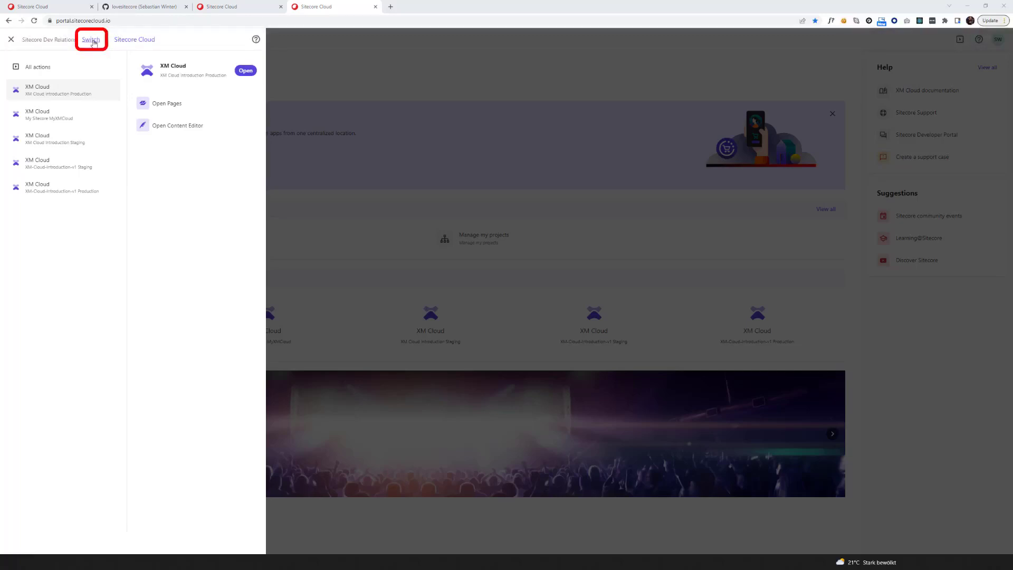
Check which organizations are available to switch to, then close the app list
{"action": "left_click", "coordinate": [93, 42]}
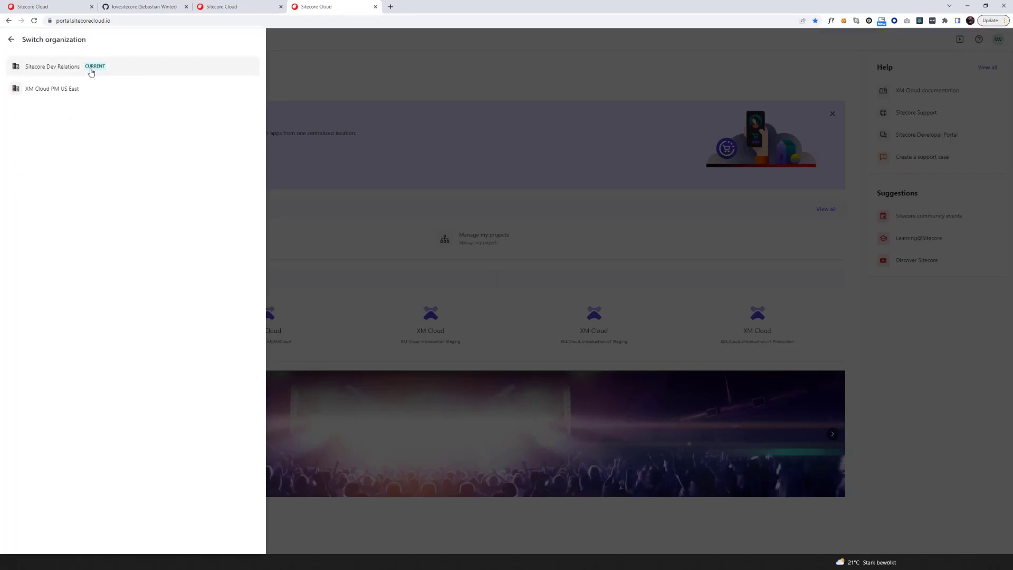
{"action": "left_click", "coordinate": [12, 41]}
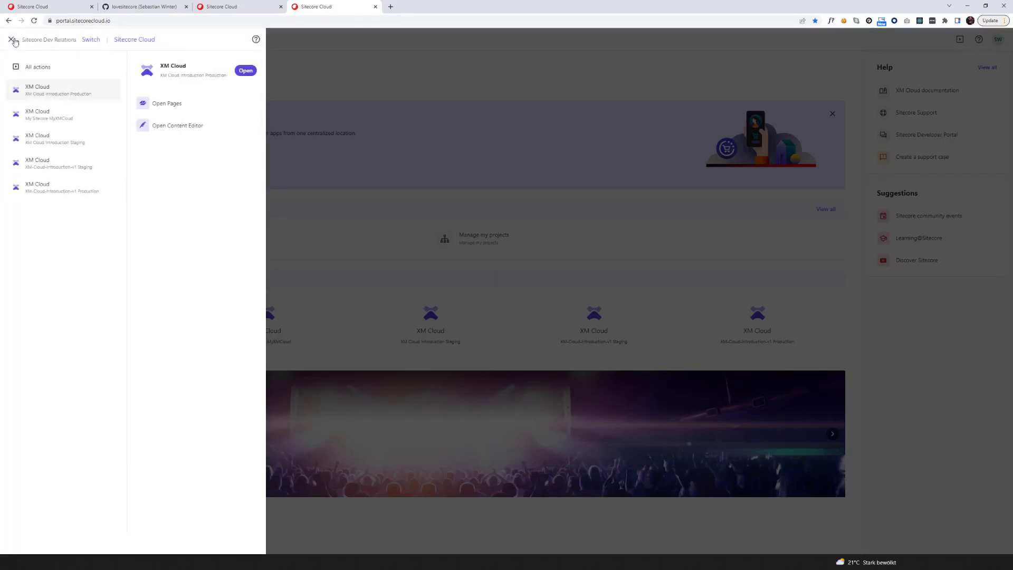
{"action": "left_click", "coordinate": [379, 120]}
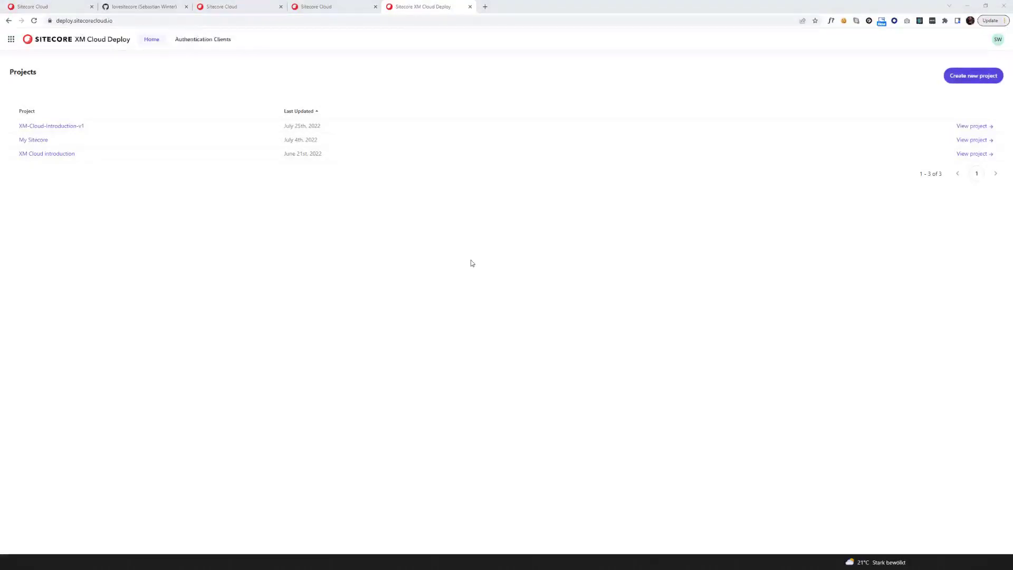
{"action": "left_click", "coordinate": [968, 126]}
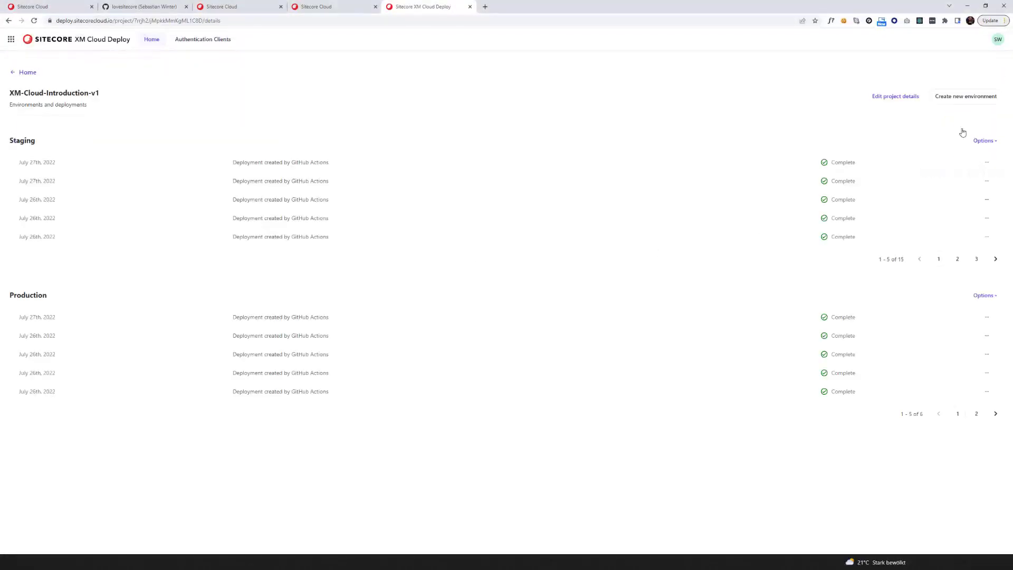
{"action": "left_click", "coordinate": [28, 73]}
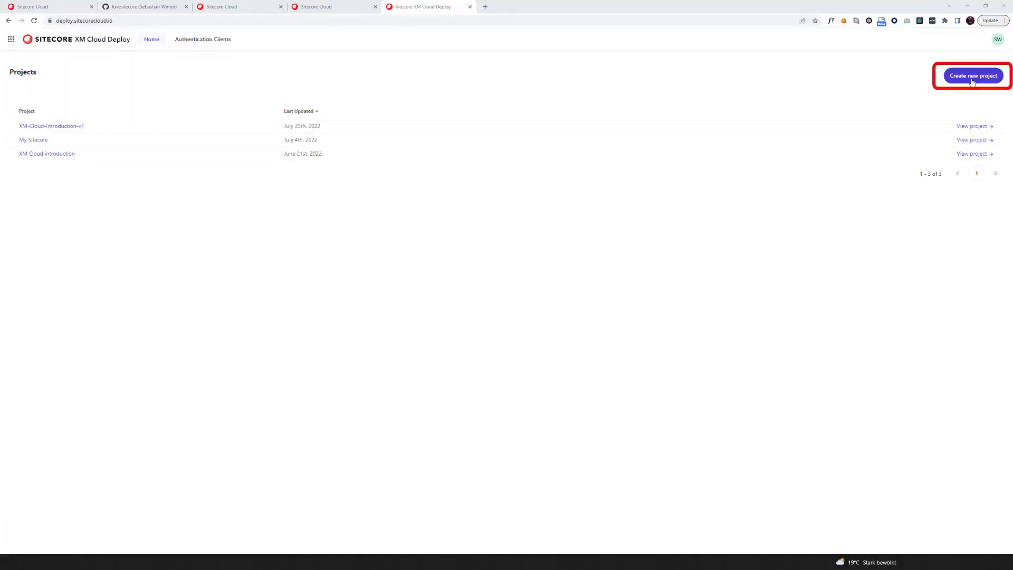
Start a new XM Cloud project and choose 'Start from a starter template'
{"action": "left_click", "coordinate": [972, 77]}
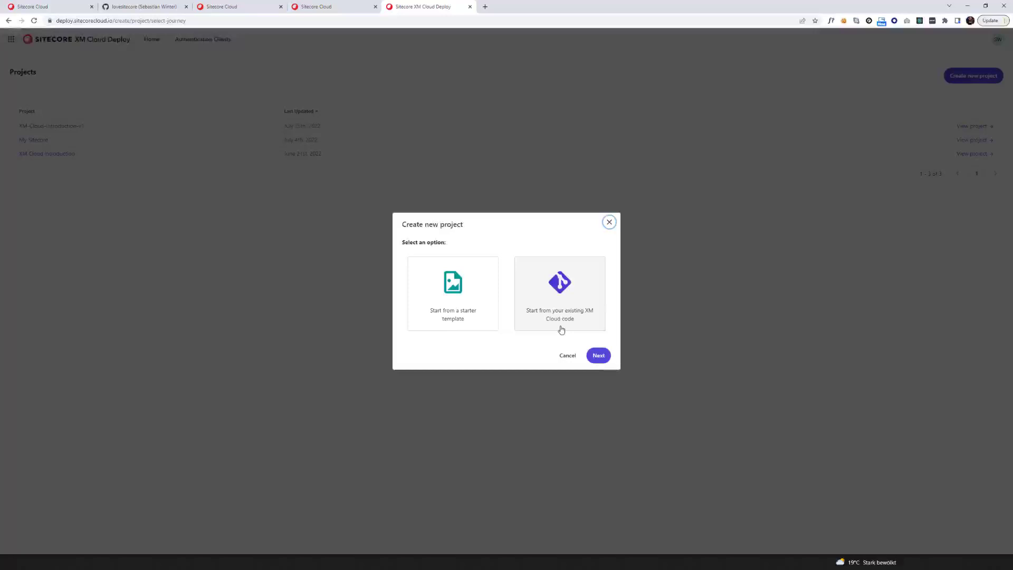
{"action": "left_click", "coordinate": [451, 331]}
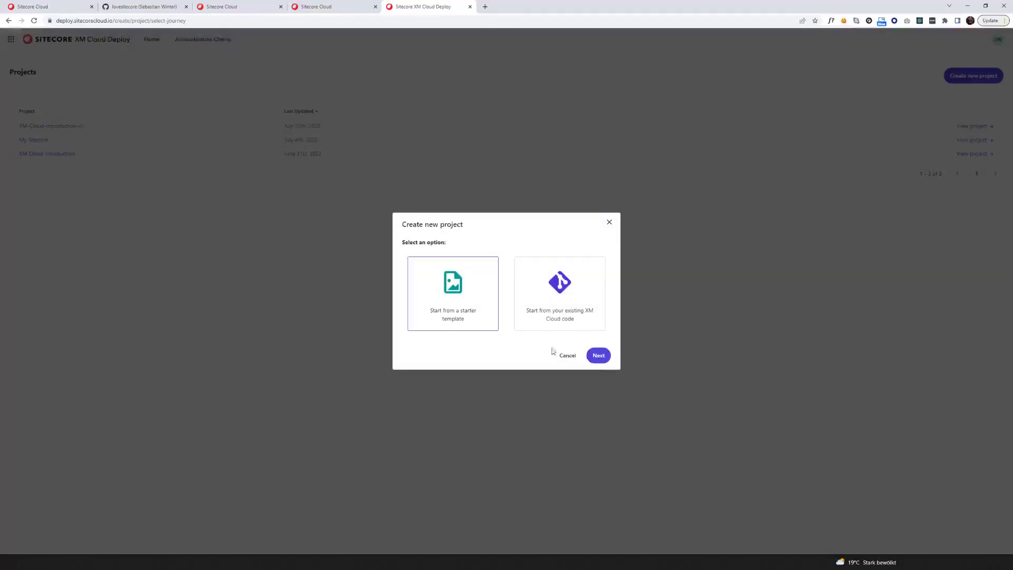
Pick the XM Cloud Starter Kit template and name the project 'Demo XM Cloud'
{"action": "left_click", "coordinate": [597, 357]}
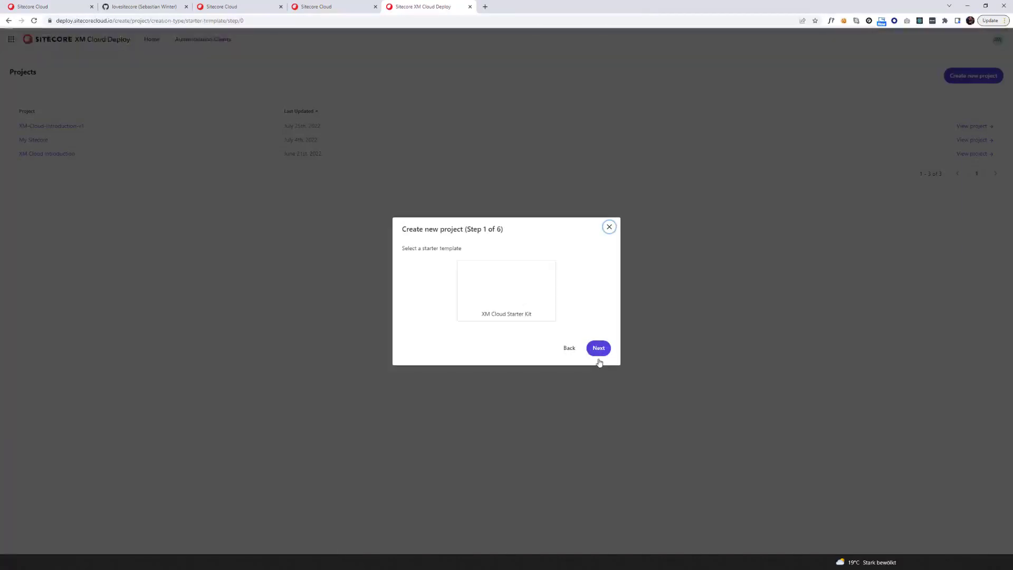
{"action": "left_click", "coordinate": [509, 319]}
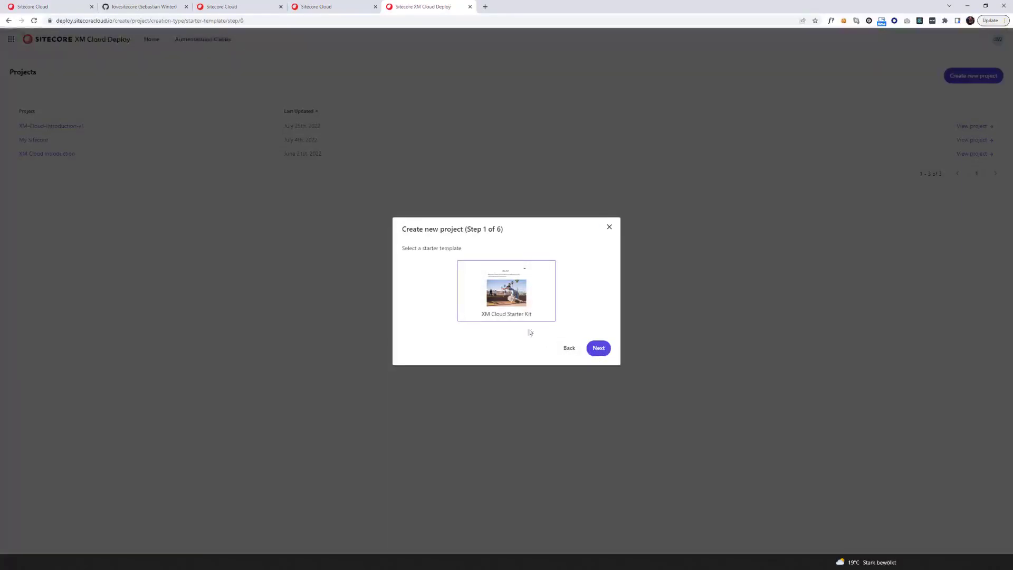
{"action": "left_click", "coordinate": [596, 349]}
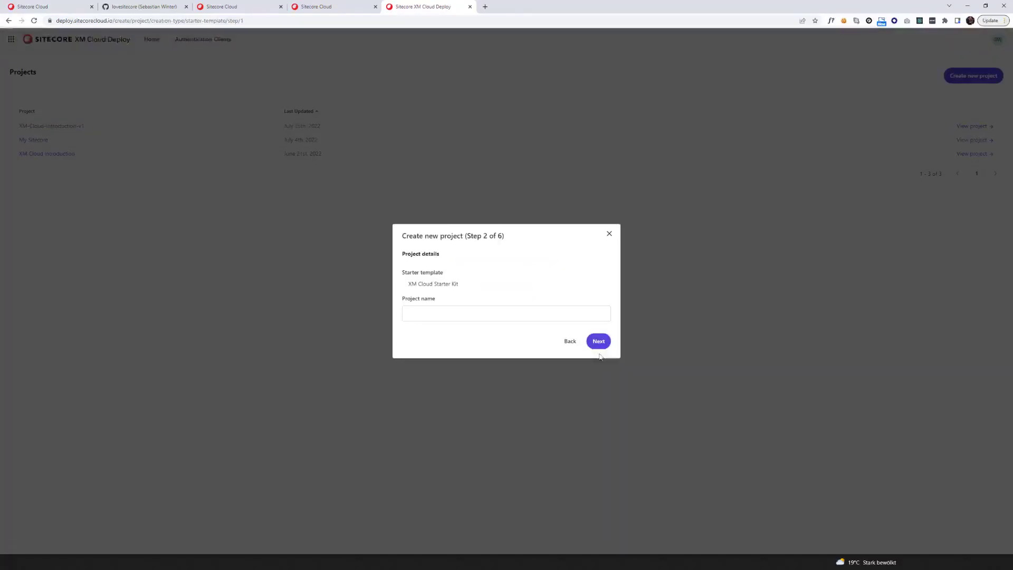
{"action": "left_click", "coordinate": [468, 314]}
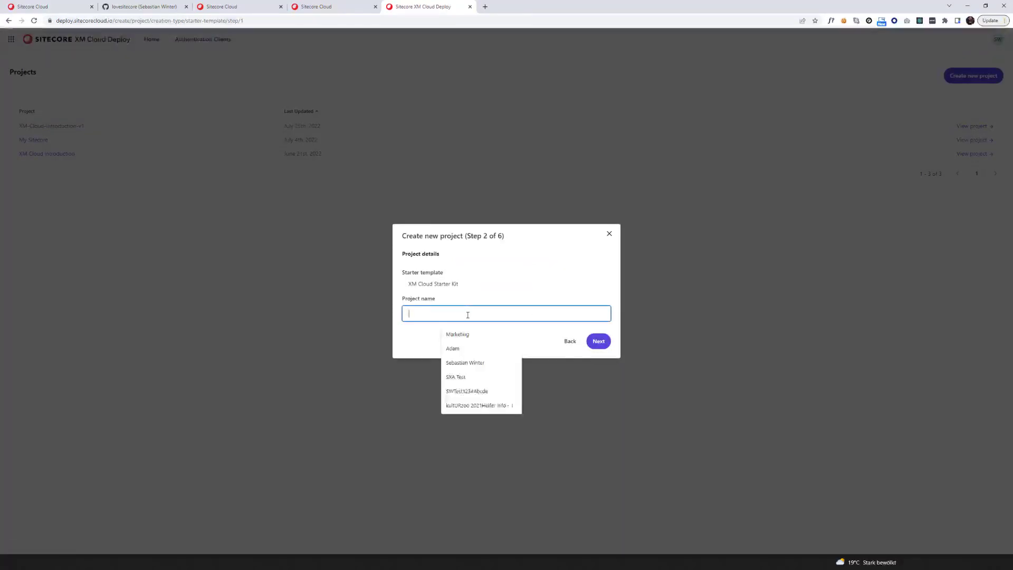
{"action": "type", "text": "Demo XM Cloud"}
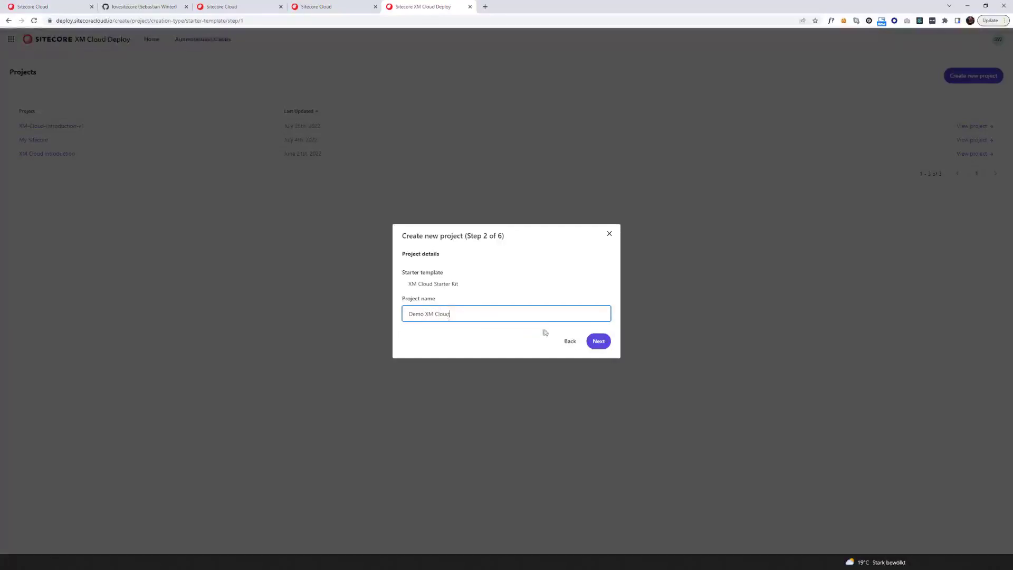
{"action": "left_click", "coordinate": [598, 341]}
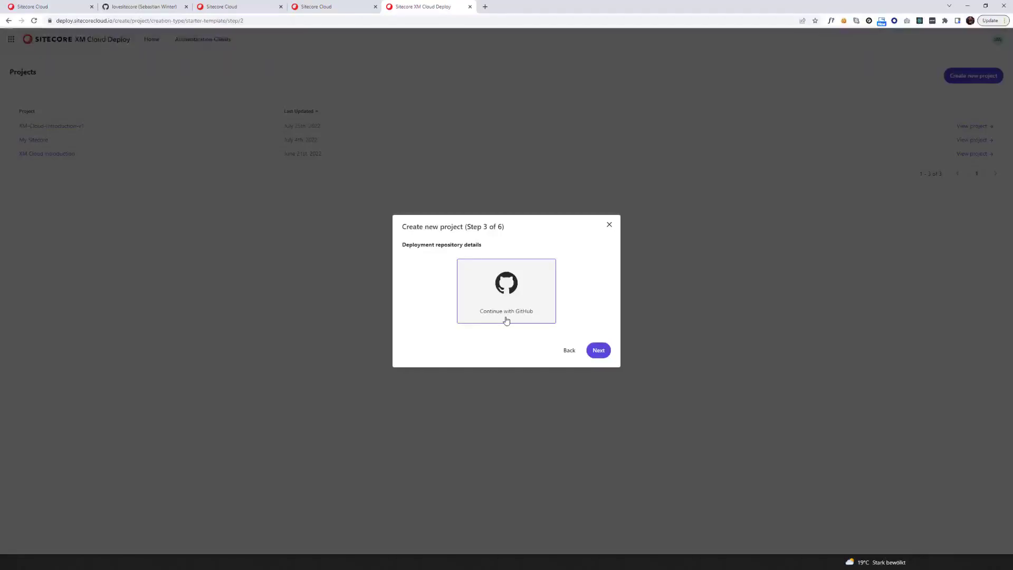
Choose the existing GitHub connection for the template repository
{"action": "left_click", "coordinate": [598, 350]}
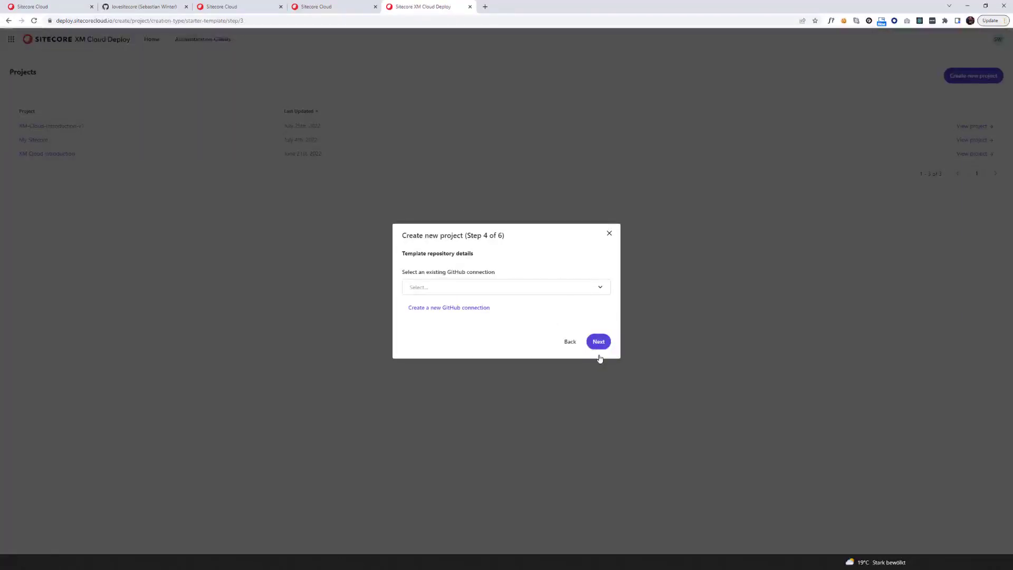
{"action": "left_click", "coordinate": [600, 289]}
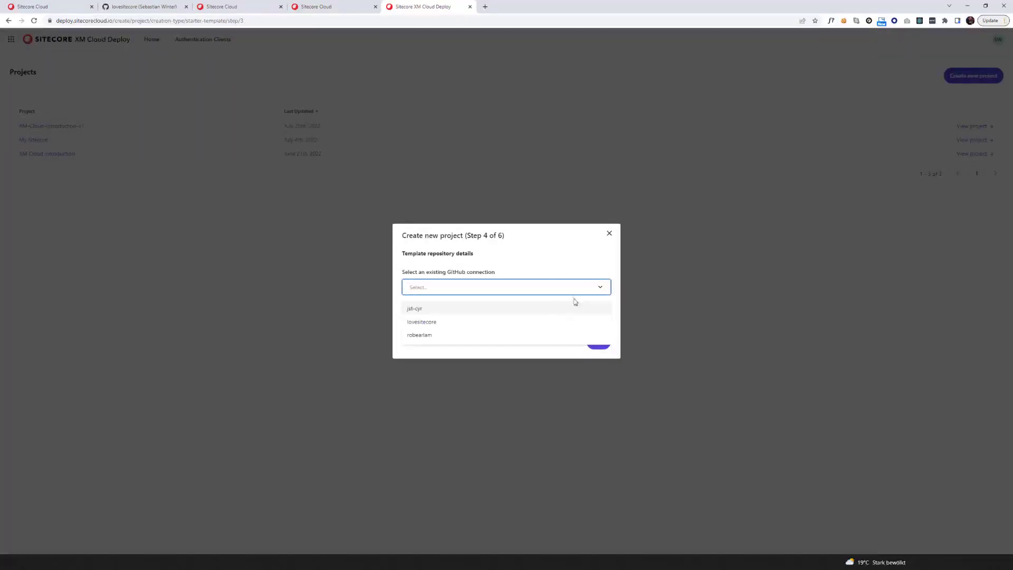
{"action": "left_click", "coordinate": [533, 321]}
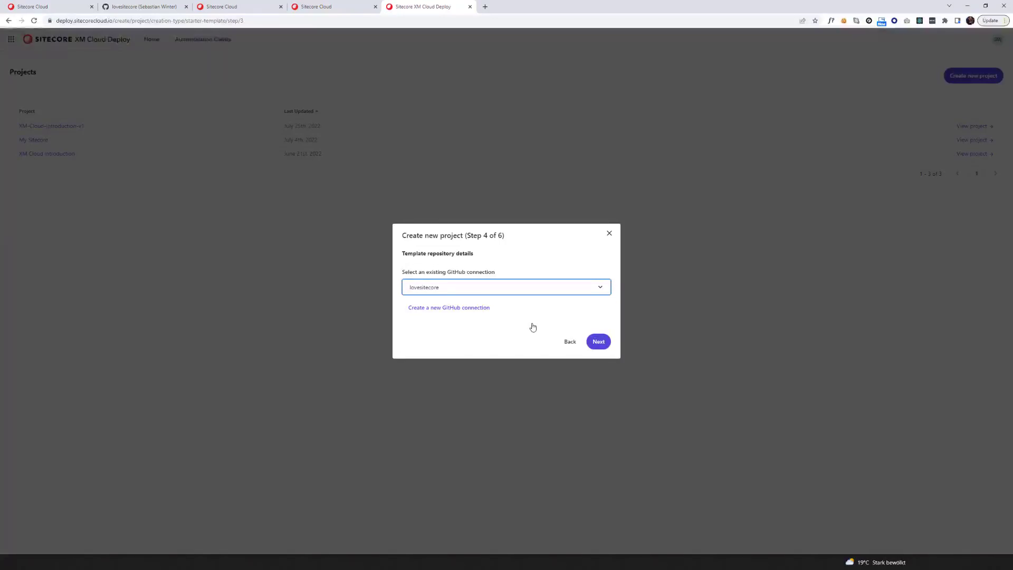
Name the new deployment repository 'demo-xm-cloud'
{"action": "left_click", "coordinate": [599, 343]}
{"action": "left_click", "coordinate": [492, 309]}
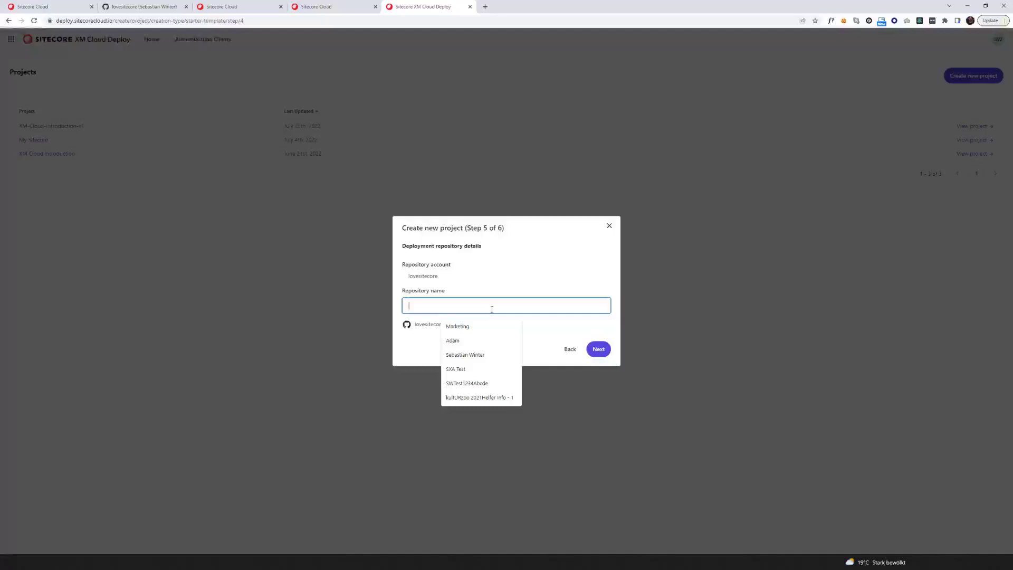
{"action": "type", "text": "demo"}
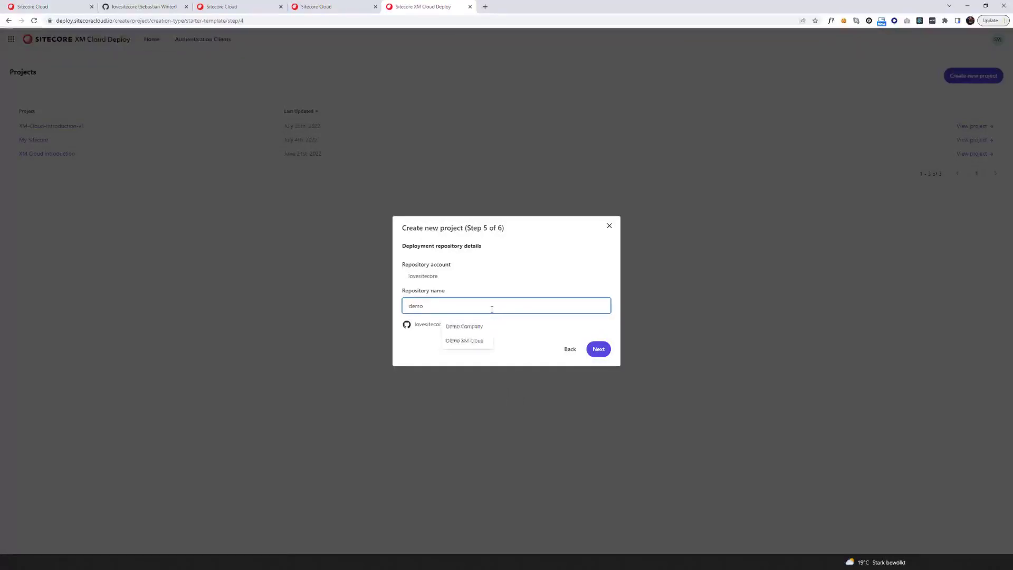
{"action": "type", "text": "-xm-cloud"}
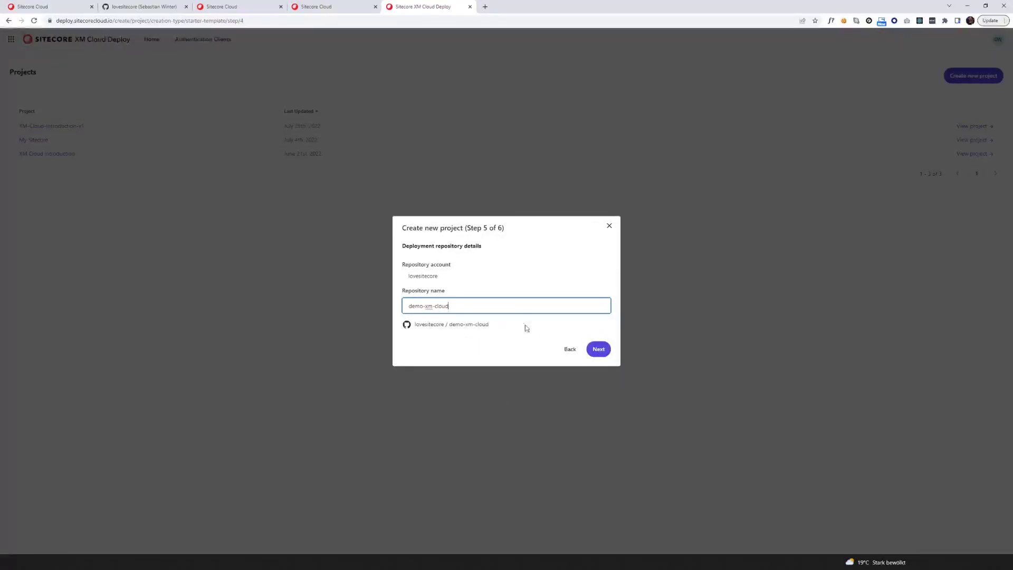
Create environment 'Demo XM Cloud Env' as non-production with deploy-on-commit enabled, and deploy
{"action": "left_click", "coordinate": [600, 350]}
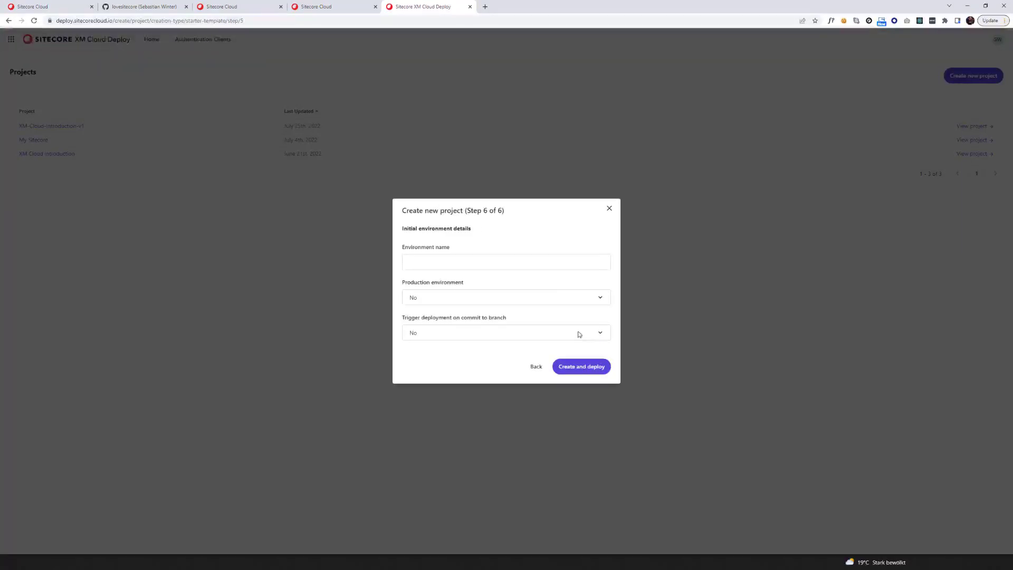
{"action": "left_click", "coordinate": [521, 261]}
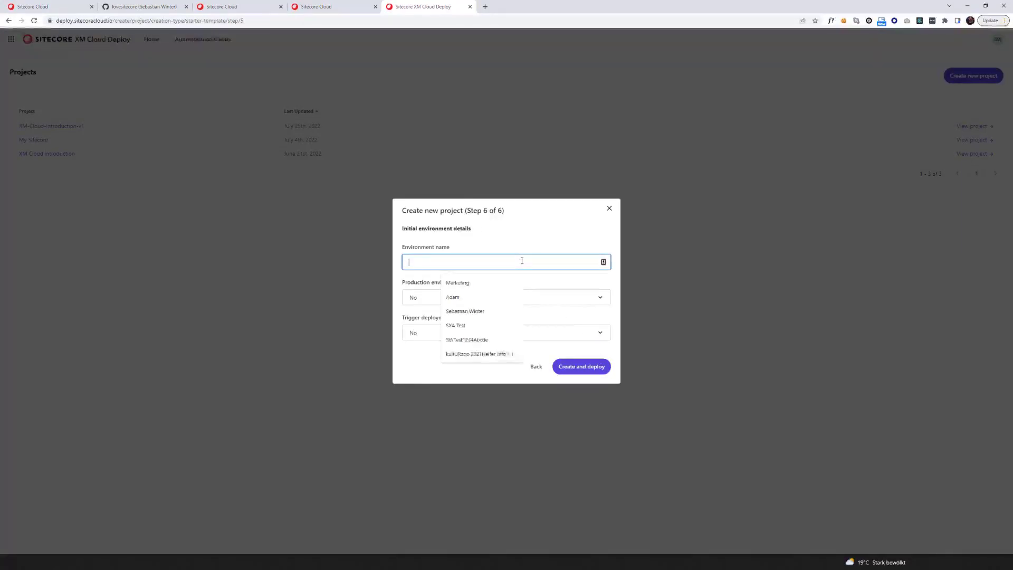
{"action": "type", "text": "Demo XM Cloud Env"}
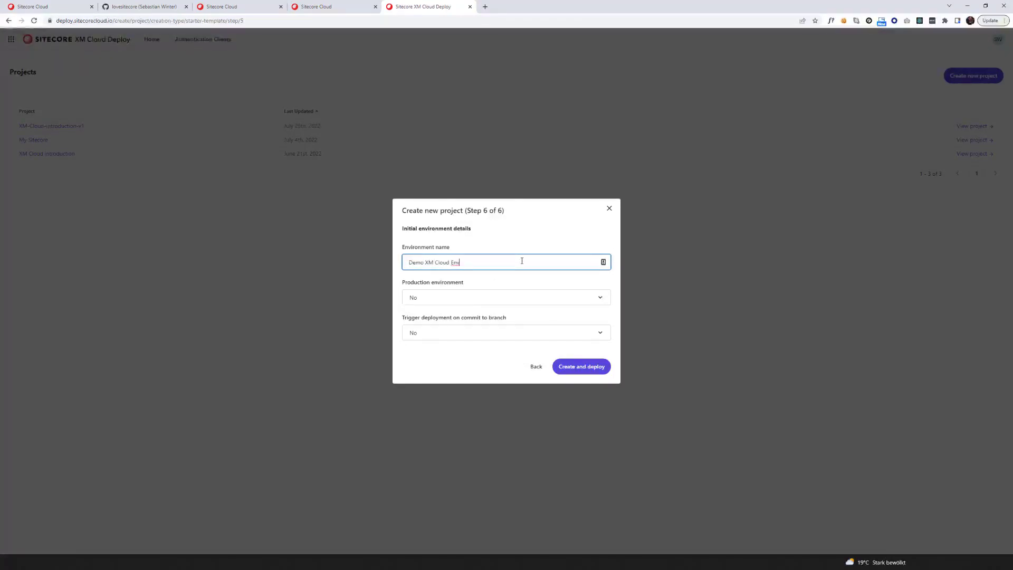
{"action": "left_click", "coordinate": [485, 296]}
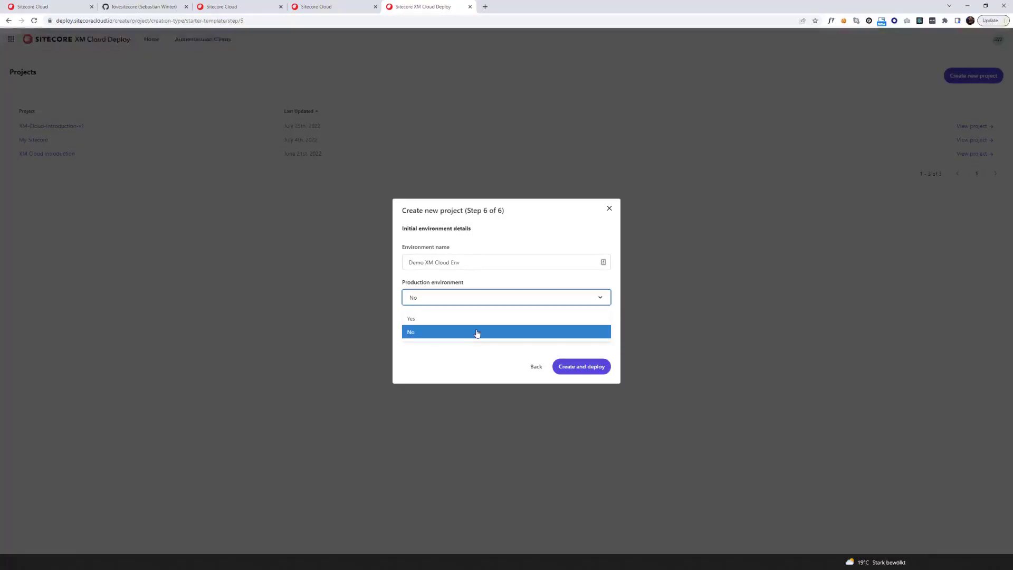
{"action": "left_click", "coordinate": [477, 333]}
{"action": "left_click", "coordinate": [596, 334]}
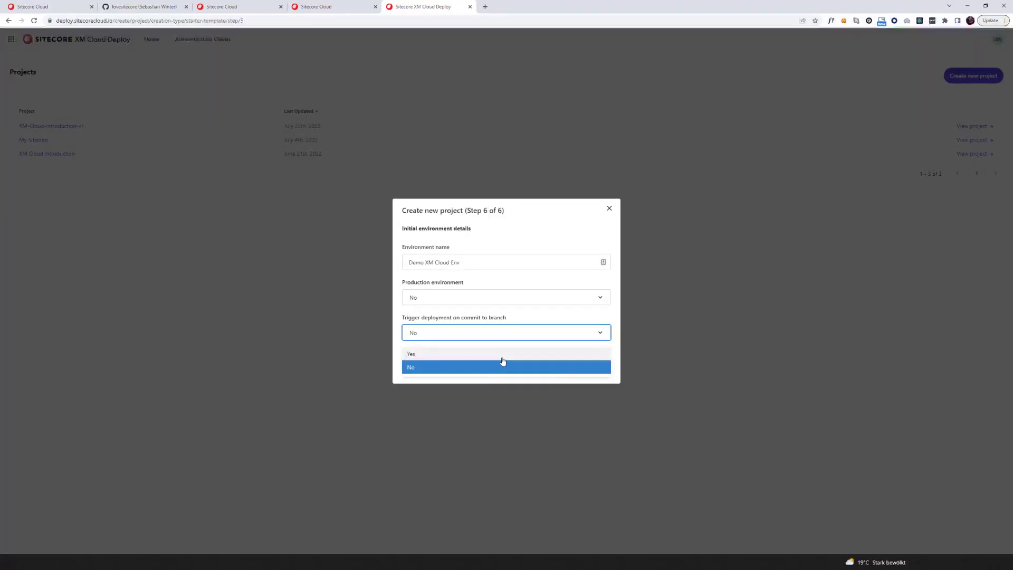
{"action": "left_click", "coordinate": [502, 354]}
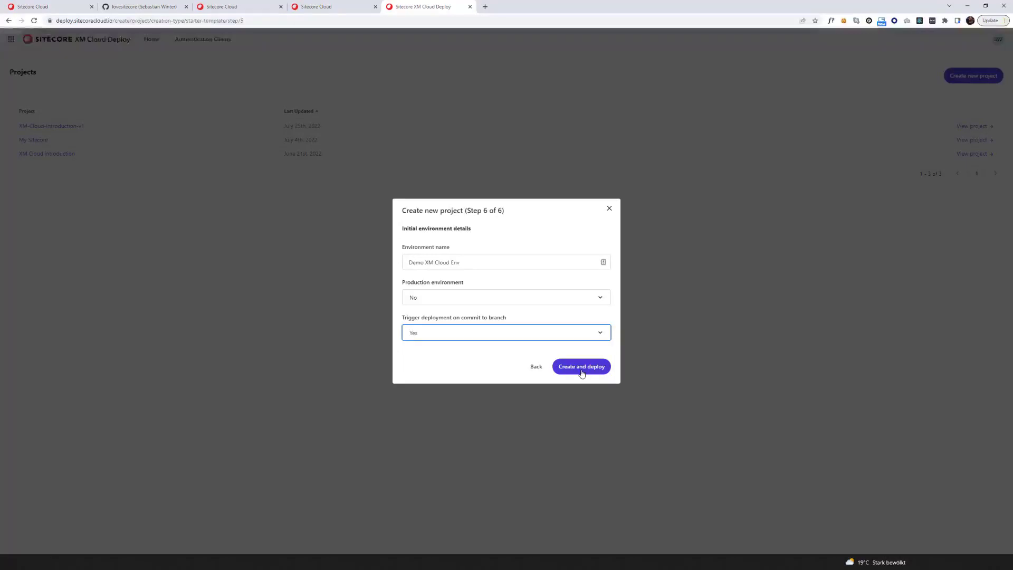
{"action": "left_click", "coordinate": [582, 373]}
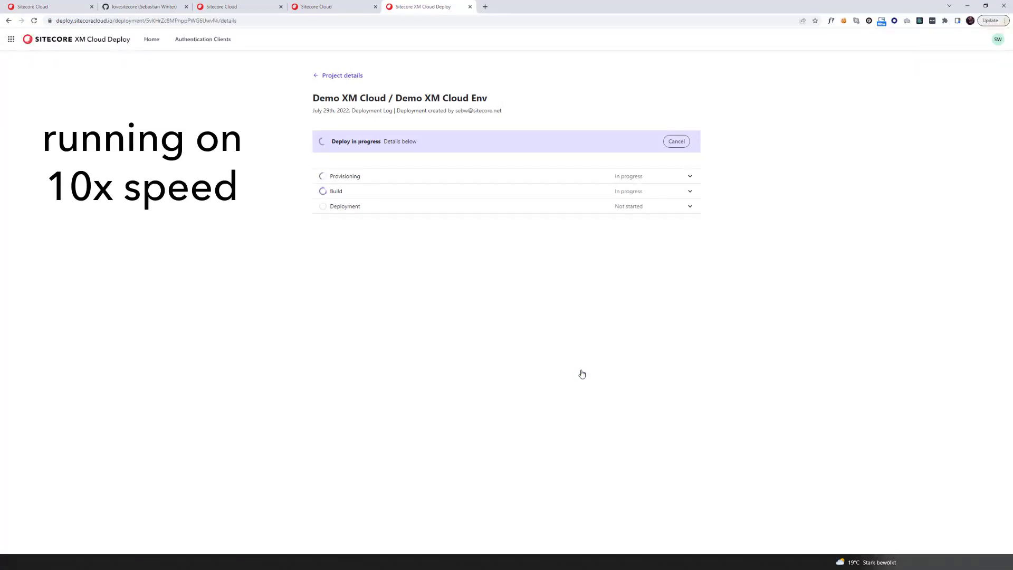
Expand the Provisioning and Build log sections of the running deployment
{"action": "left_click", "coordinate": [689, 176]}
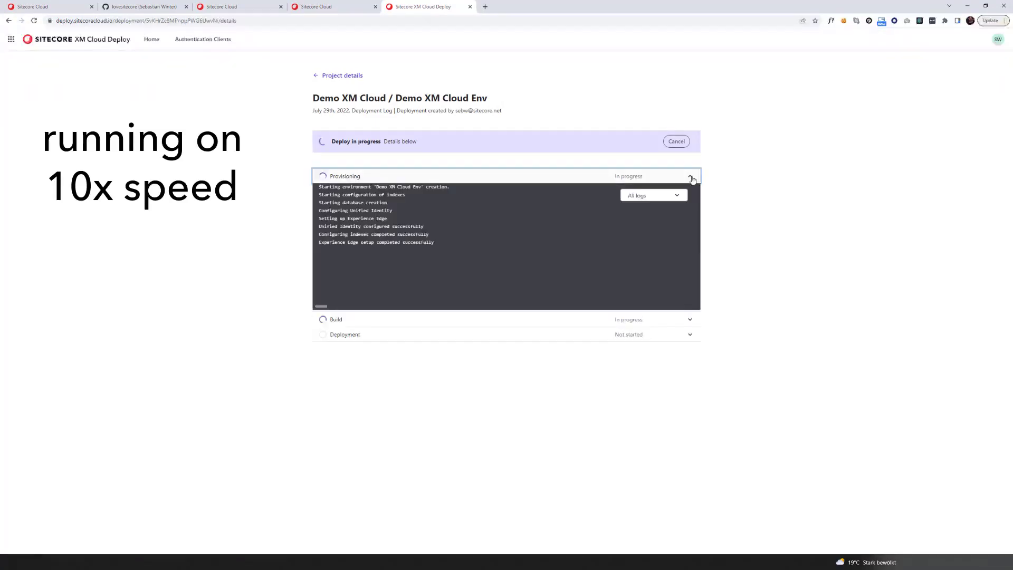
{"action": "left_click", "coordinate": [689, 319]}
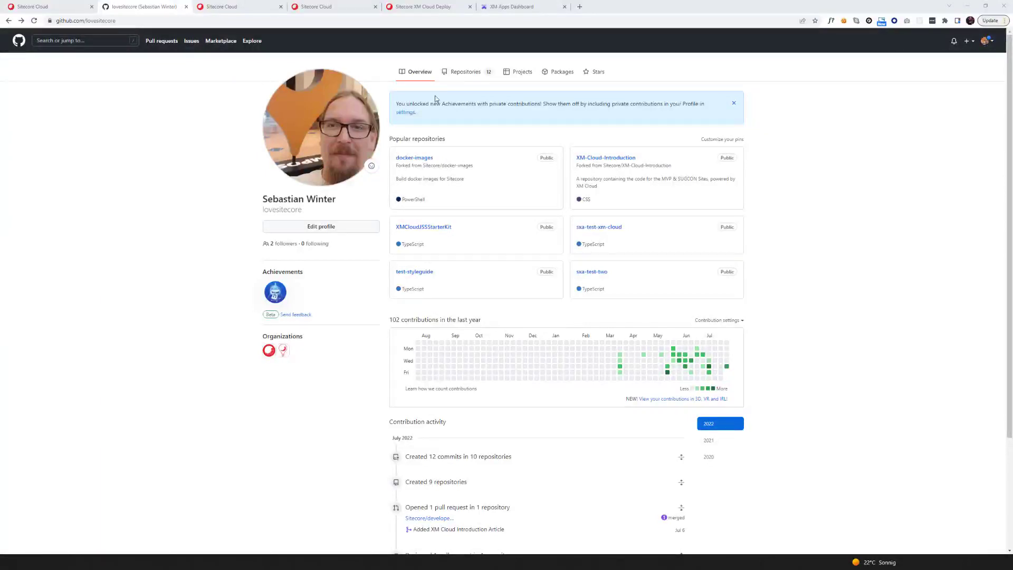
Open the demo-xm-cloud repository from the GitHub profile's Repositories list and scroll through it
{"action": "left_click", "coordinate": [467, 74]}
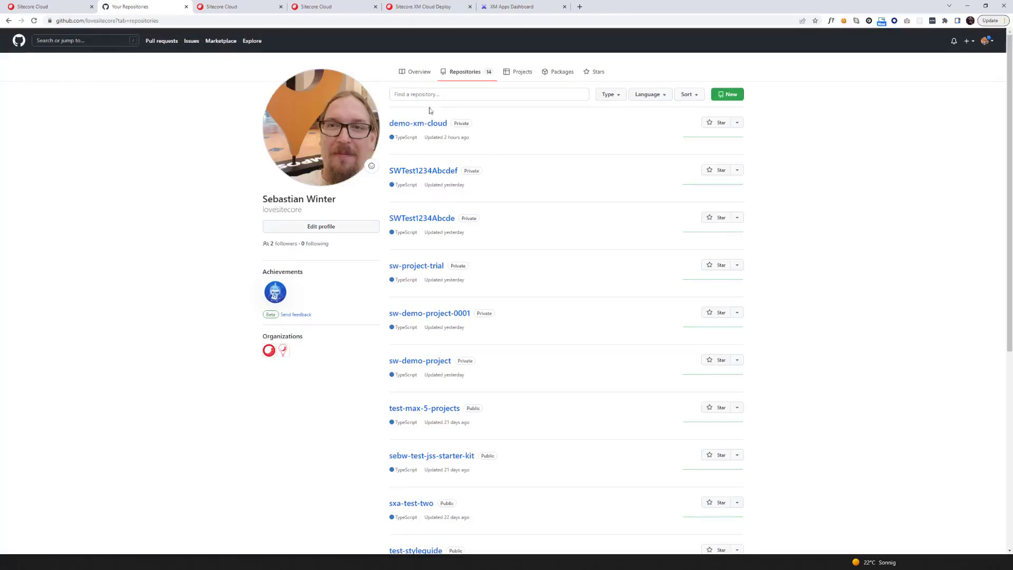
{"action": "left_click", "coordinate": [419, 124]}
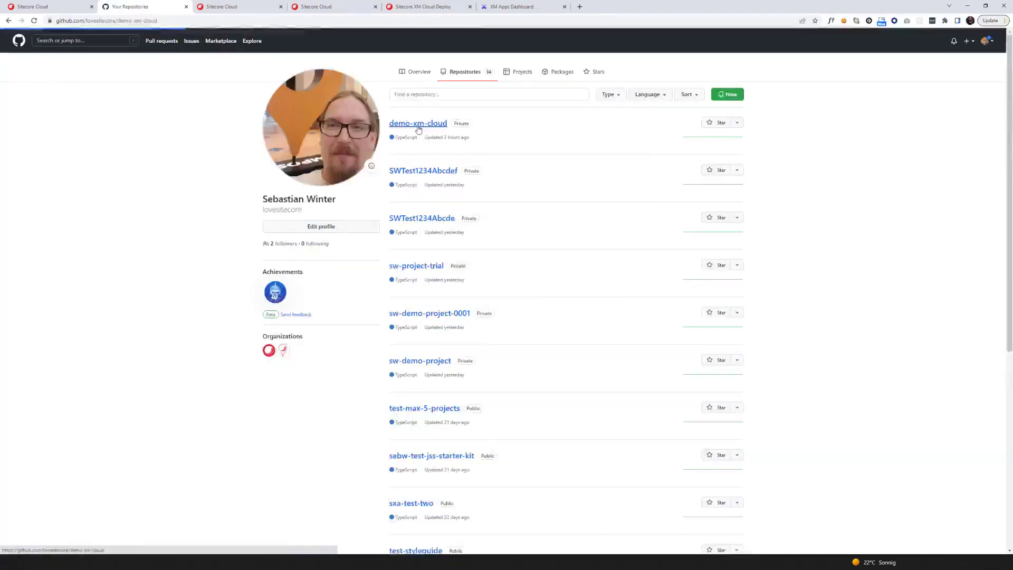
{"action": "scroll", "coordinate": [403, 220], "scroll_direction": "down", "scroll_amount": 5}
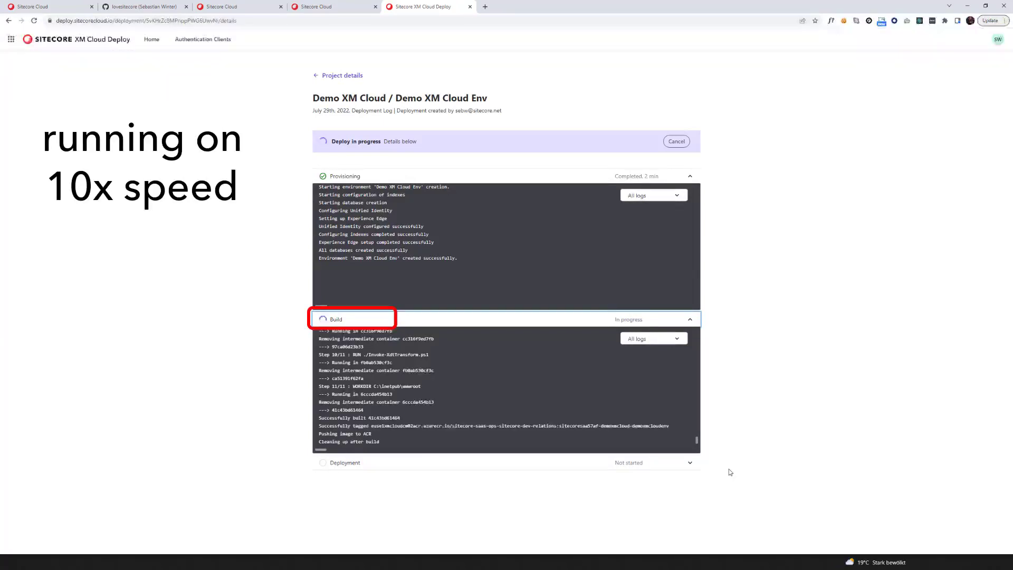
Expand the Deployment stage log once Provisioning and Build have completed
{"action": "left_click", "coordinate": [690, 207]}
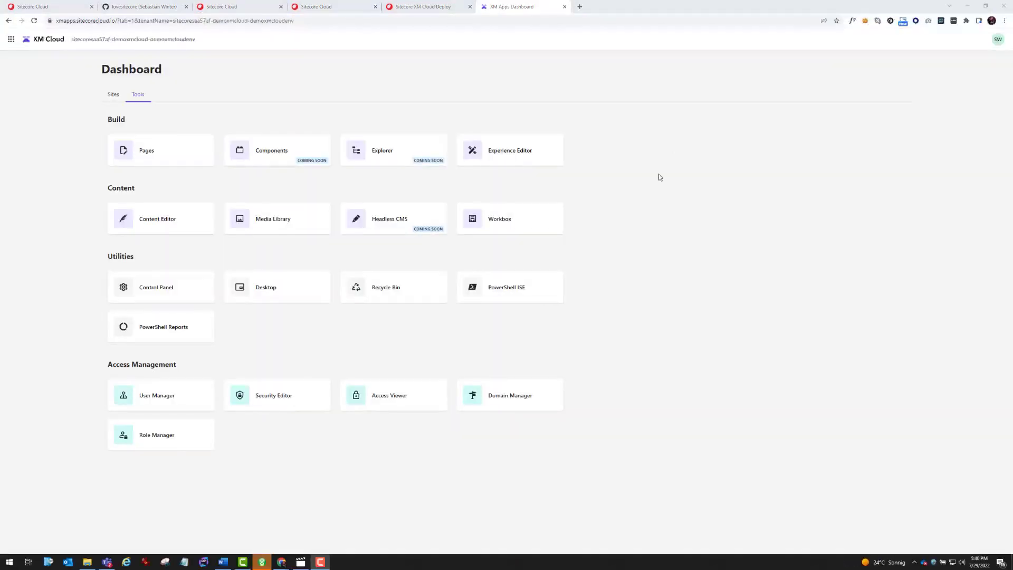
Return to the XM Cloud Deploy Projects list, now listing Demo XM Cloud at the top
{"action": "left_click", "coordinate": [407, 9]}
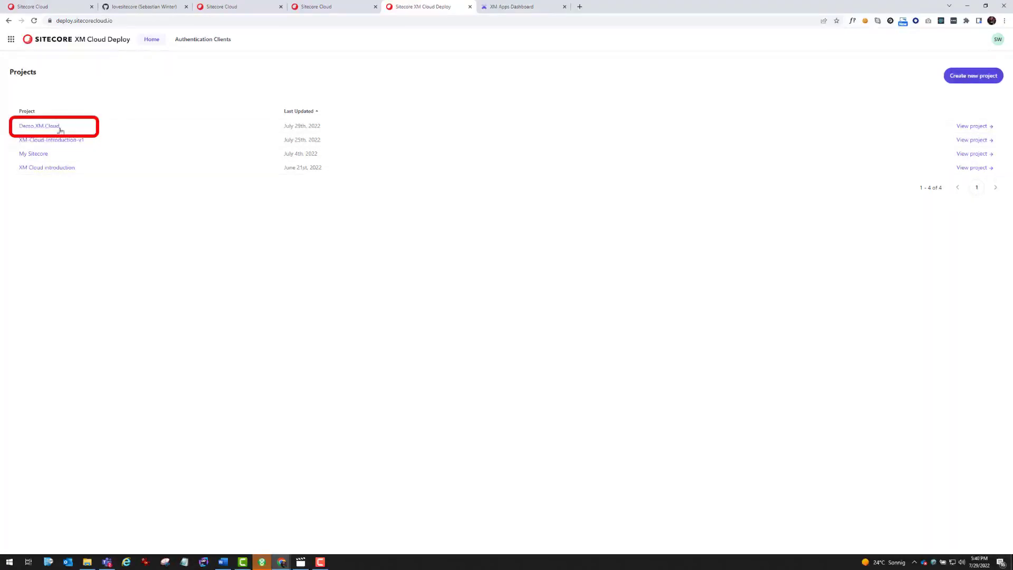
Open the Demo XM Cloud project and show the actions for its Demo XM Cloud Env environment
{"action": "left_click", "coordinate": [56, 130]}
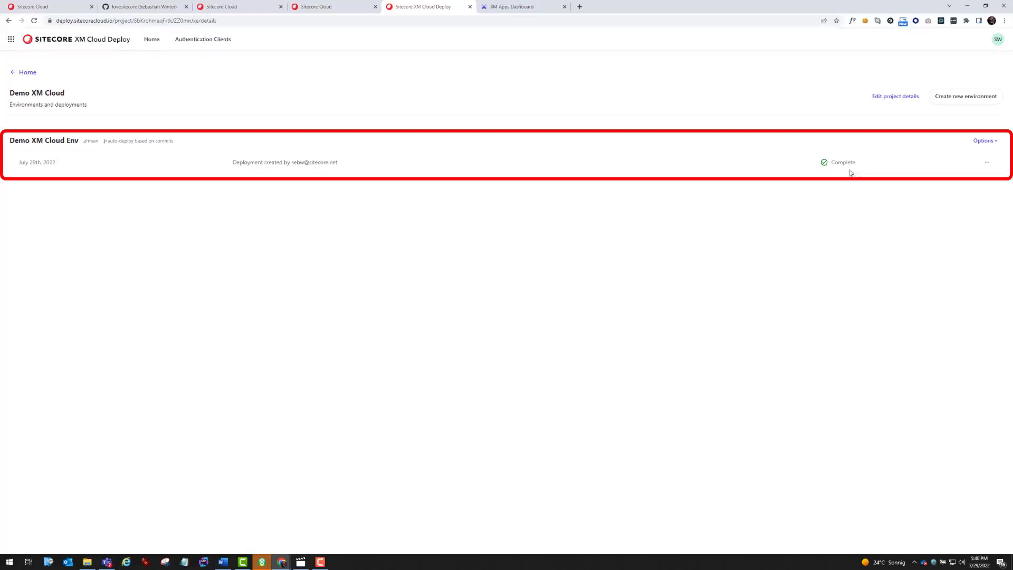
{"action": "left_click", "coordinate": [996, 145]}
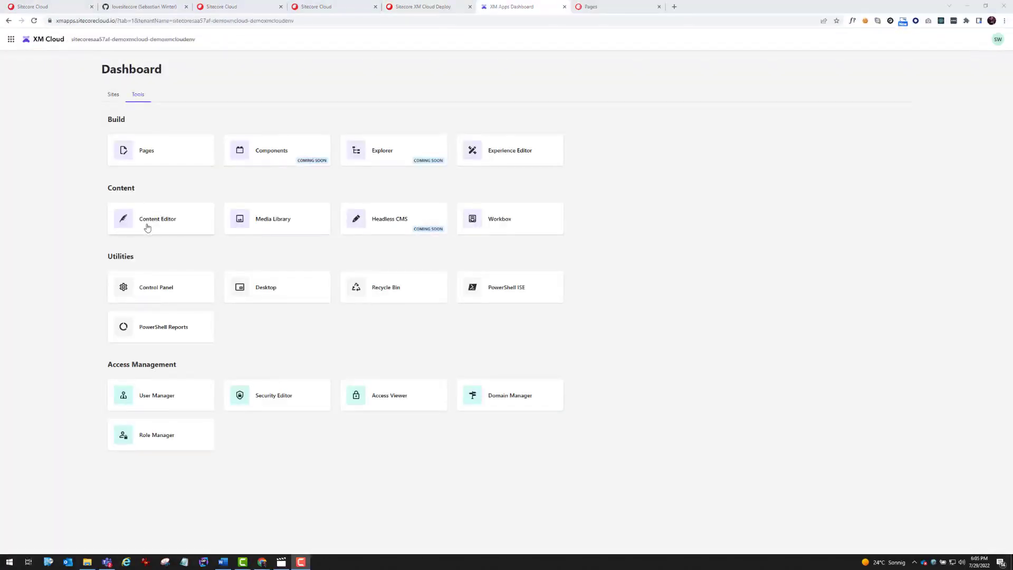
Open Demo XM Cloud Env in the XM Cloud dashboard and begin adding the first website
{"action": "left_click", "coordinate": [148, 228]}
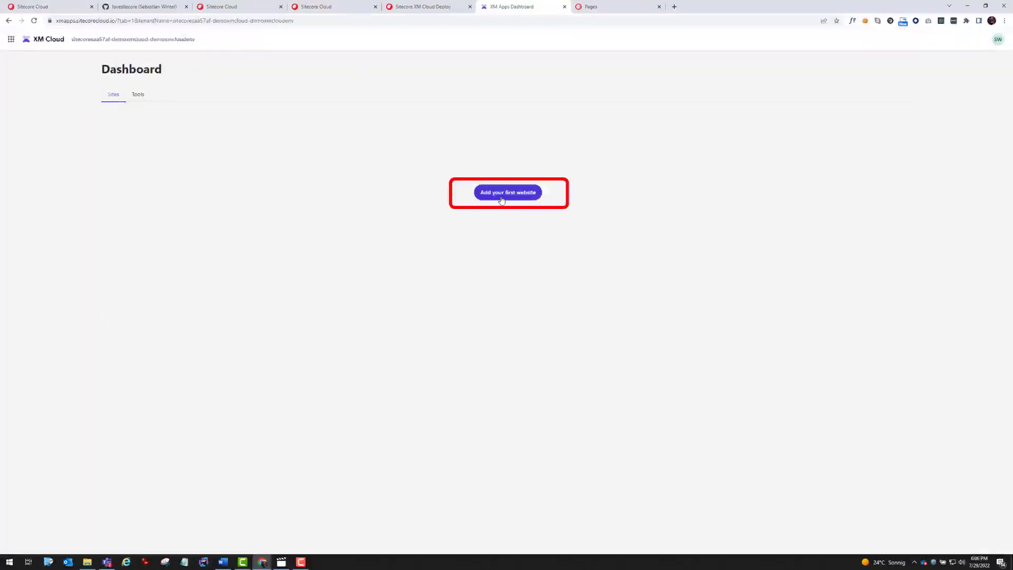
{"action": "left_click", "coordinate": [502, 200]}
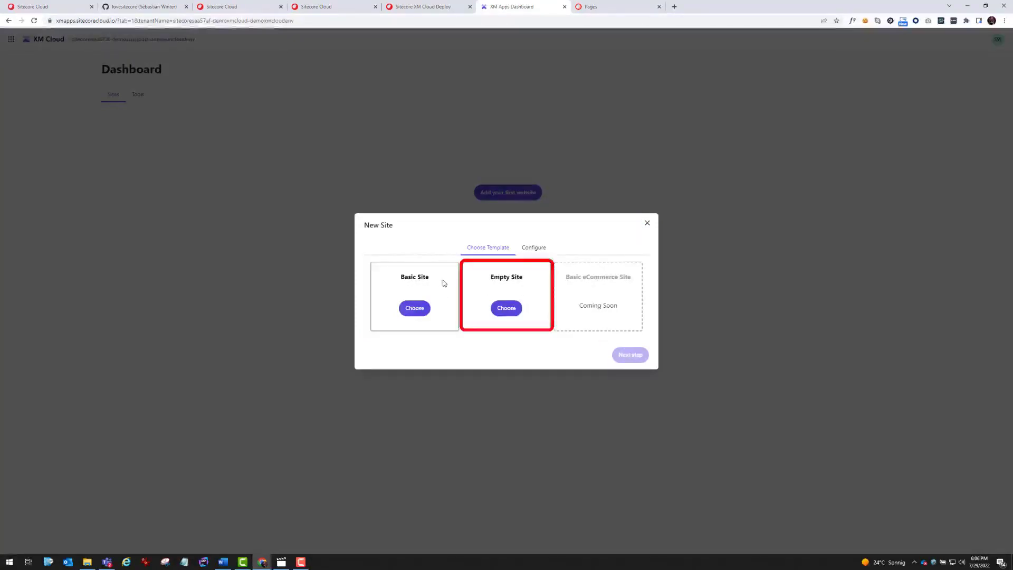
Choose the Basic Site template, naming the site 'XM Cloud Demo' with domain 'xm-cloud-demo.xom'
{"action": "left_click", "coordinate": [406, 309]}
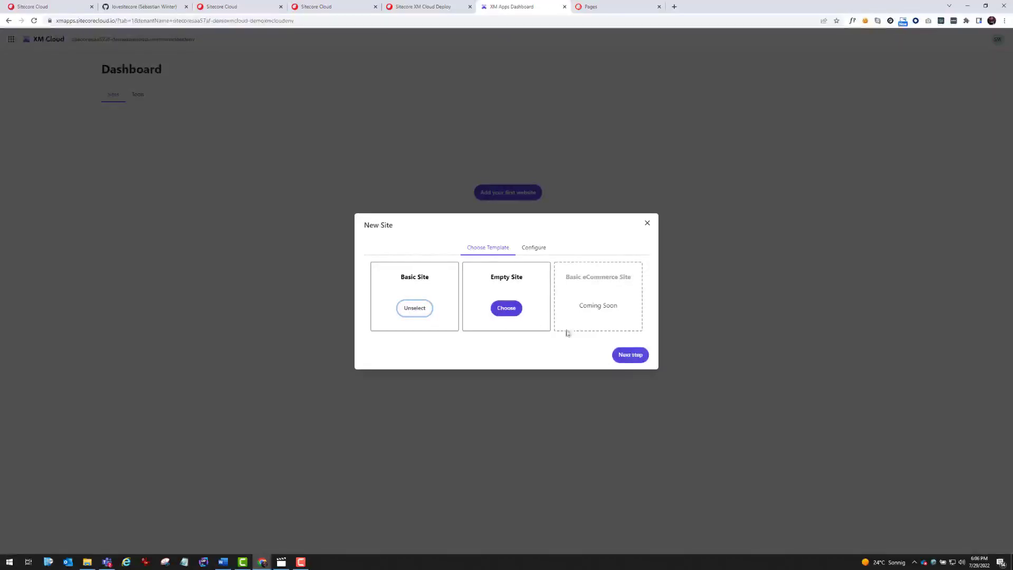
{"action": "left_click", "coordinate": [636, 357]}
{"action": "left_click", "coordinate": [441, 266]}
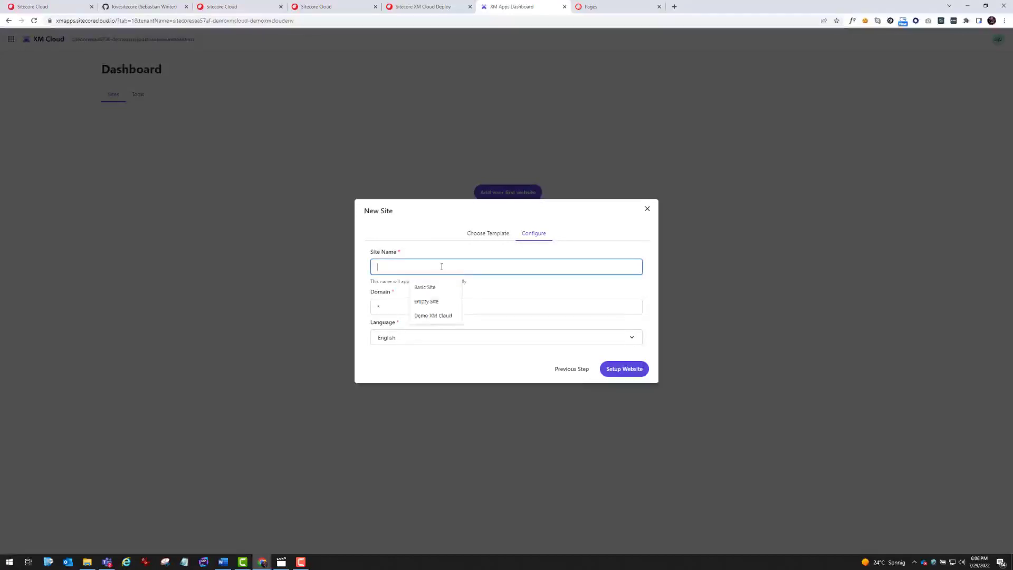
{"action": "type", "text": "XM Cloud Demo"}
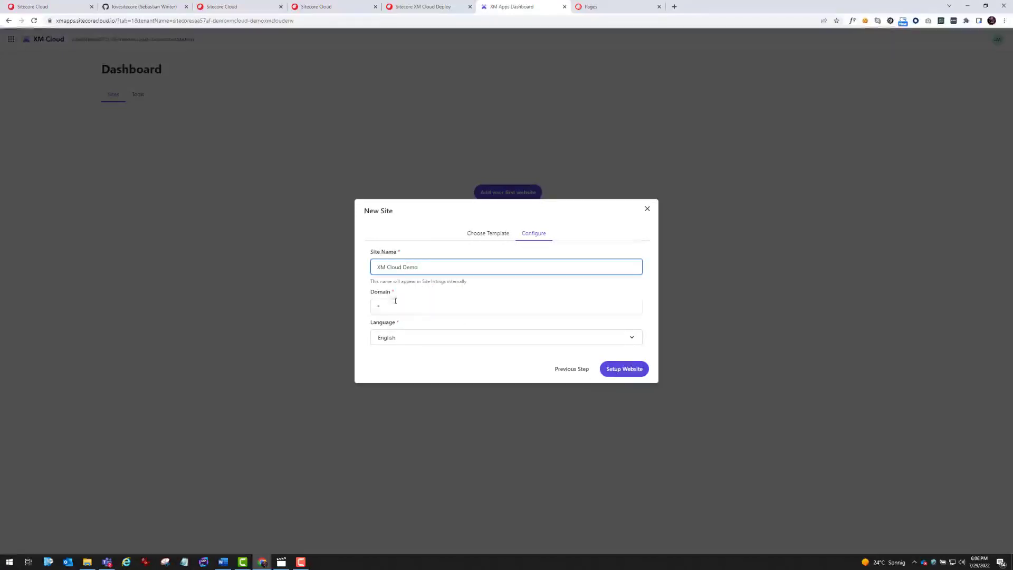
{"action": "key", "text": "Tab"}
{"action": "type", "text": "xm-cloud-demo.x"}
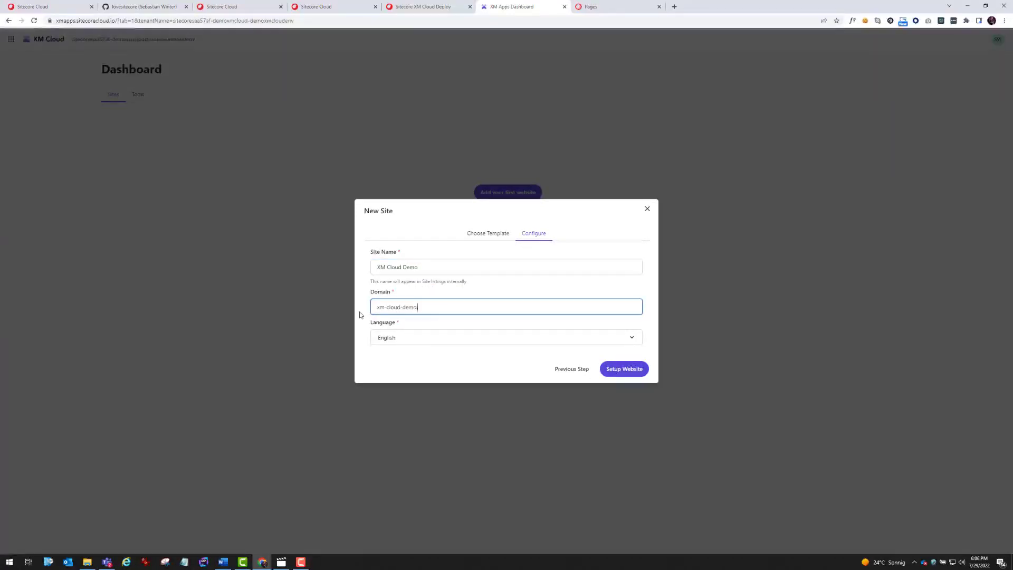
{"action": "type", "text": "om"}
Set up the XM Cloud Demo website so it begins building
{"action": "left_click", "coordinate": [640, 369]}
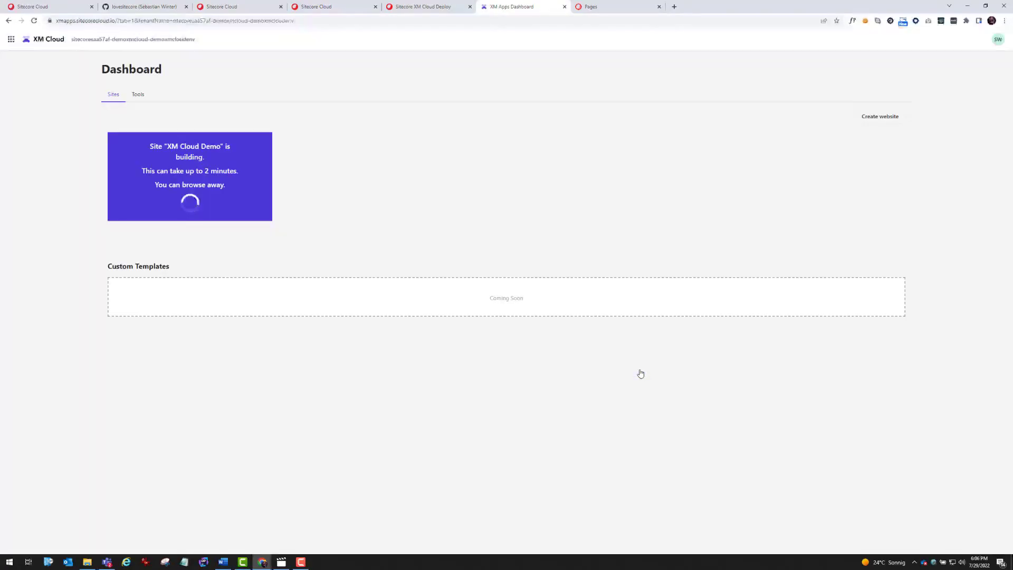